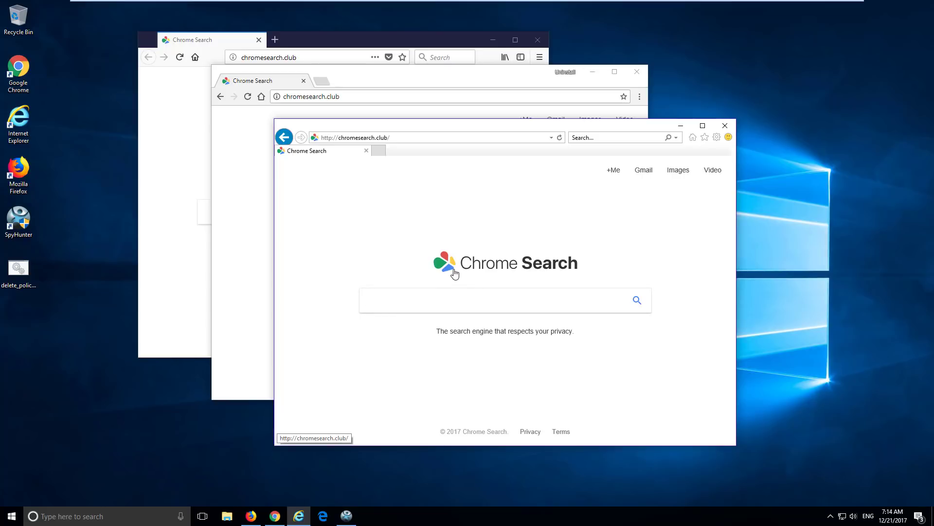
- Compare the Firefox and Chrome windows, then search for 123 from Chrome's chromesearch.club page
click(389, 38)
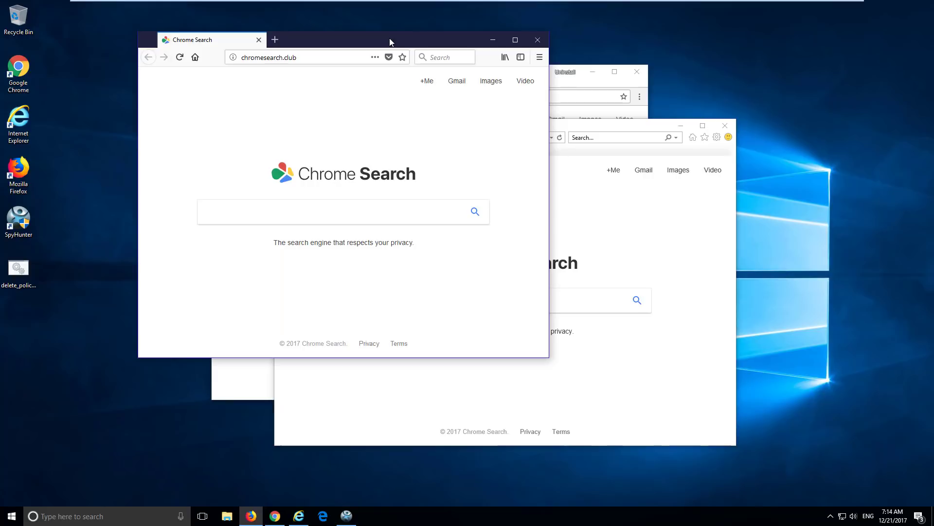
click(559, 92)
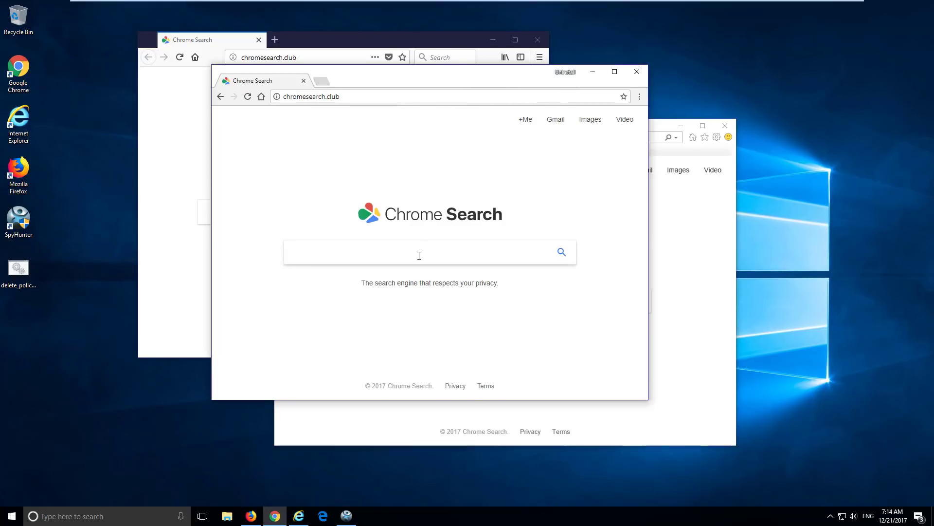
text(123)
key(Return)
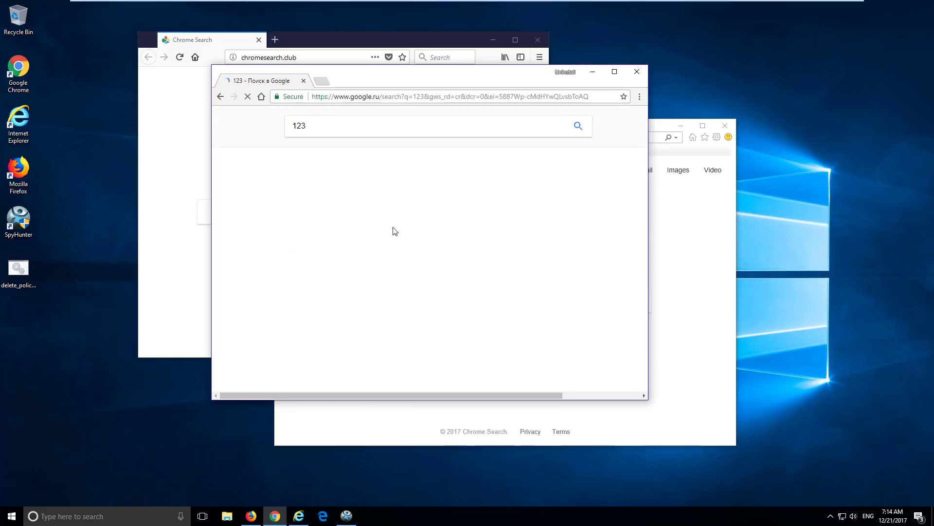
scroll(394, 232, down, 1)
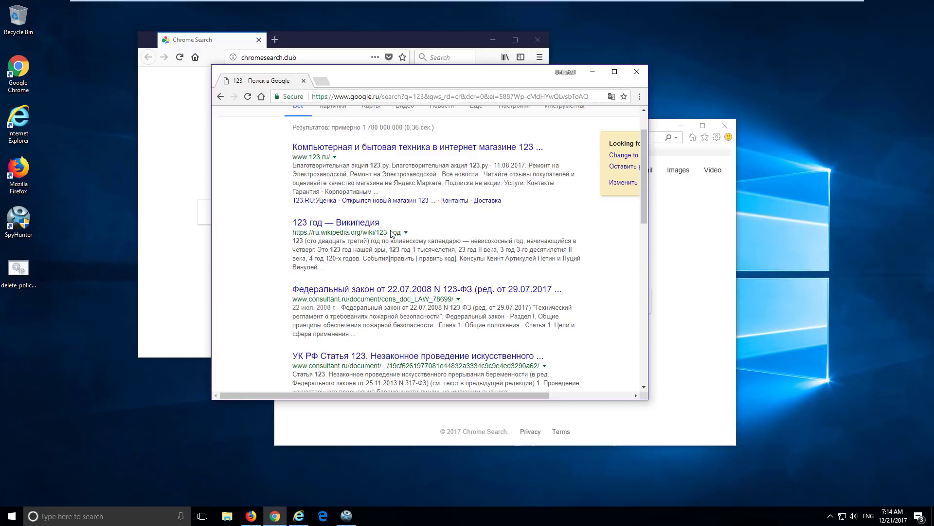
scroll(392, 234, down, 2)
- Open and close an extra tab, then close the Chrome and Firefox windows
click(316, 82)
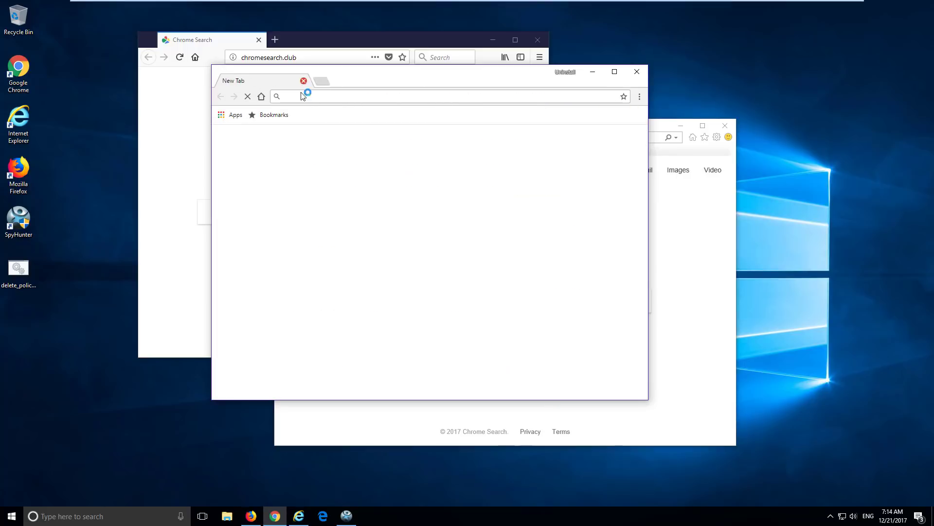
click(325, 83)
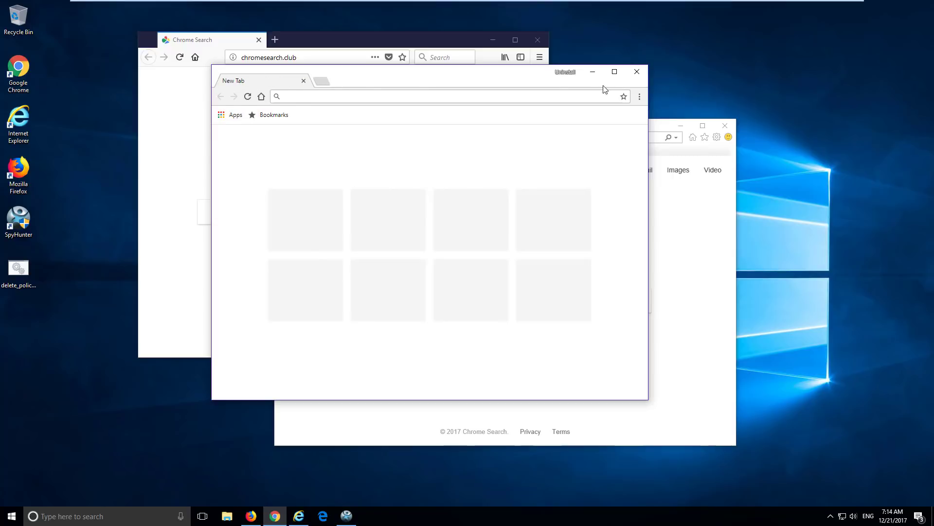
click(636, 78)
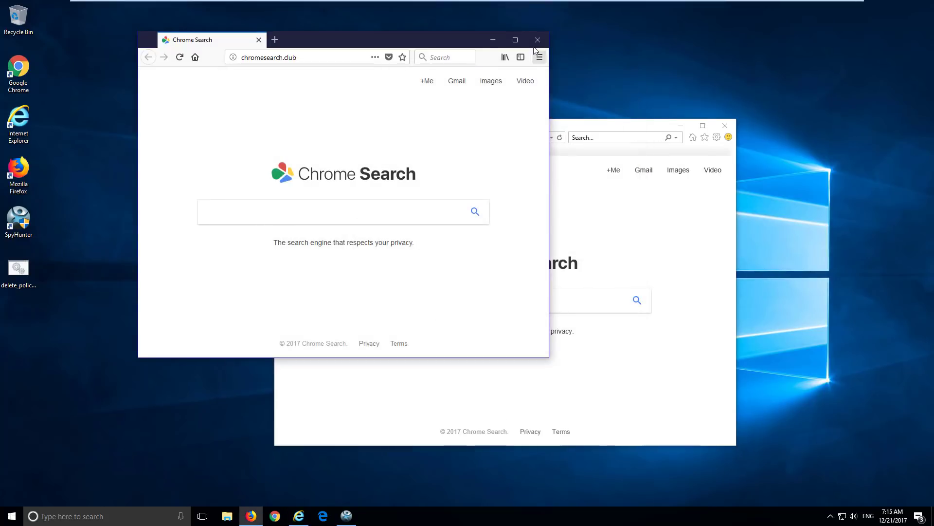
click(538, 40)
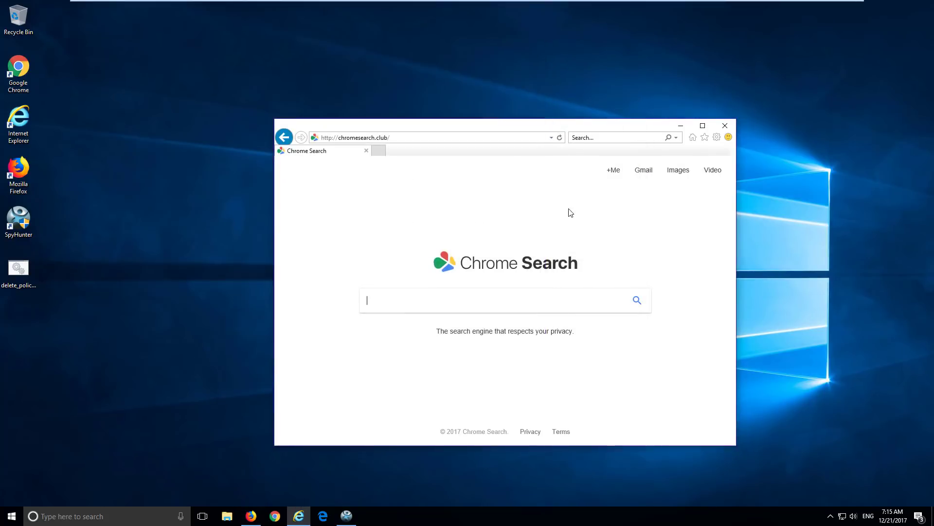
click(731, 127)
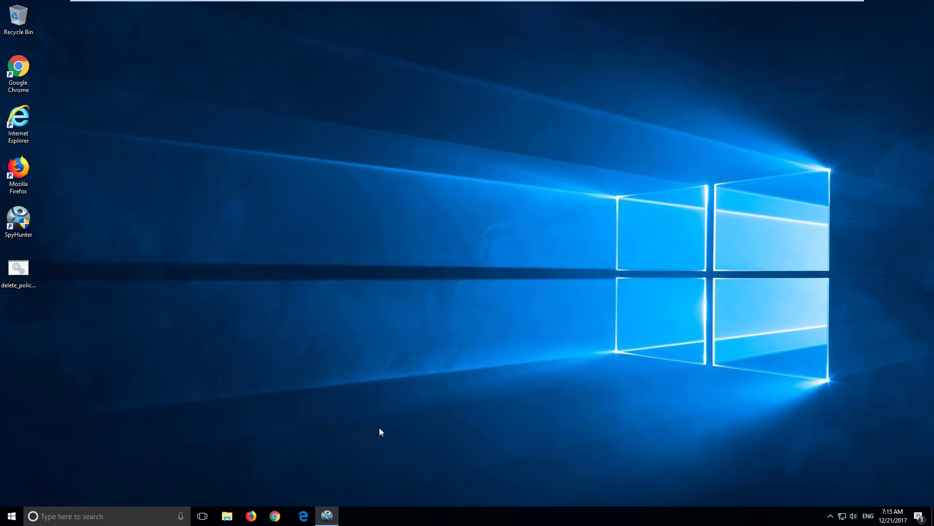
click(329, 518)
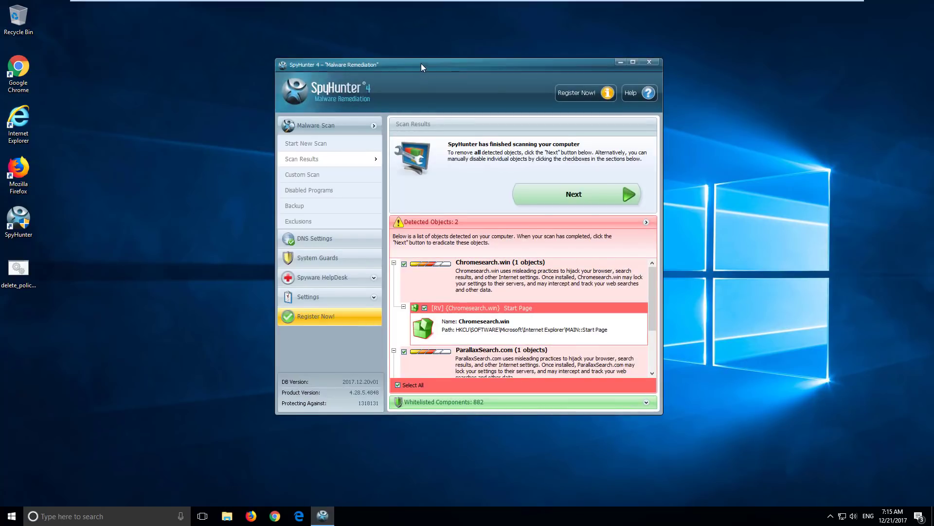
drag(421, 63, 441, 69)
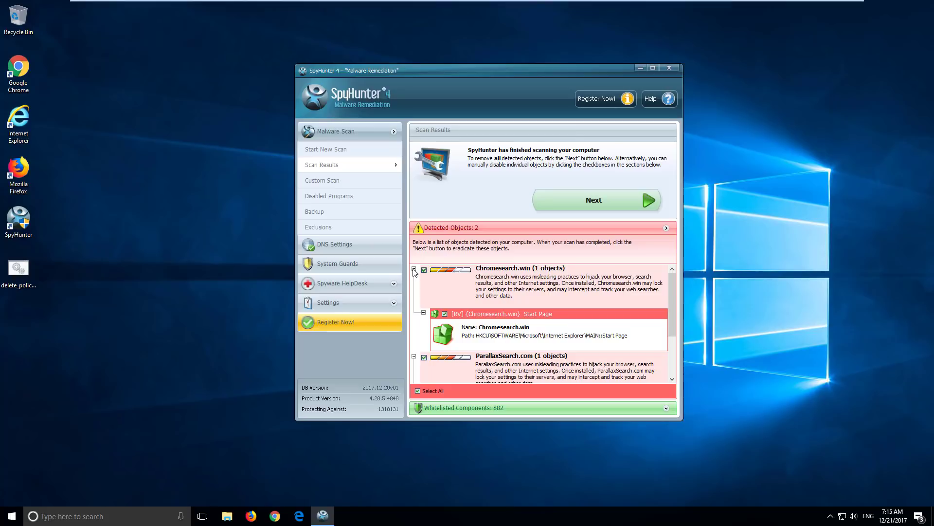
scroll(504, 278, down, 3)
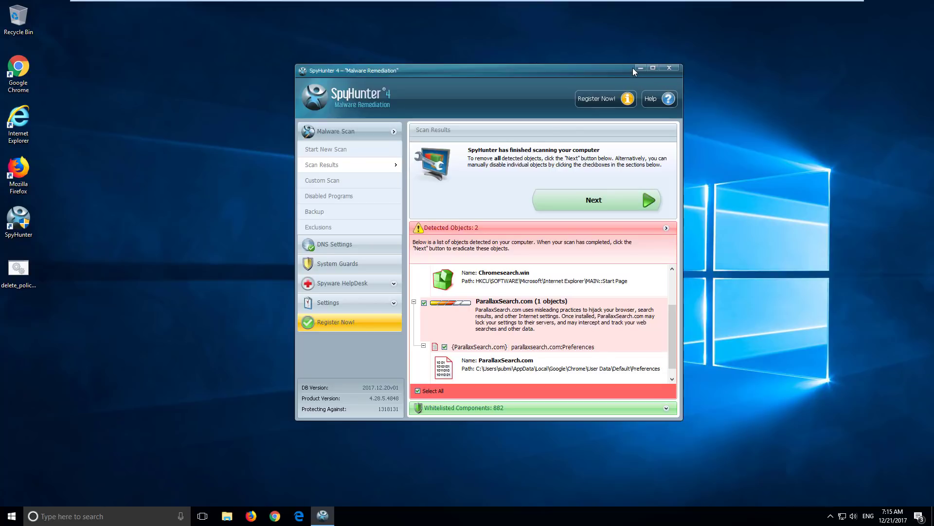
scroll(481, 329, up, 2)
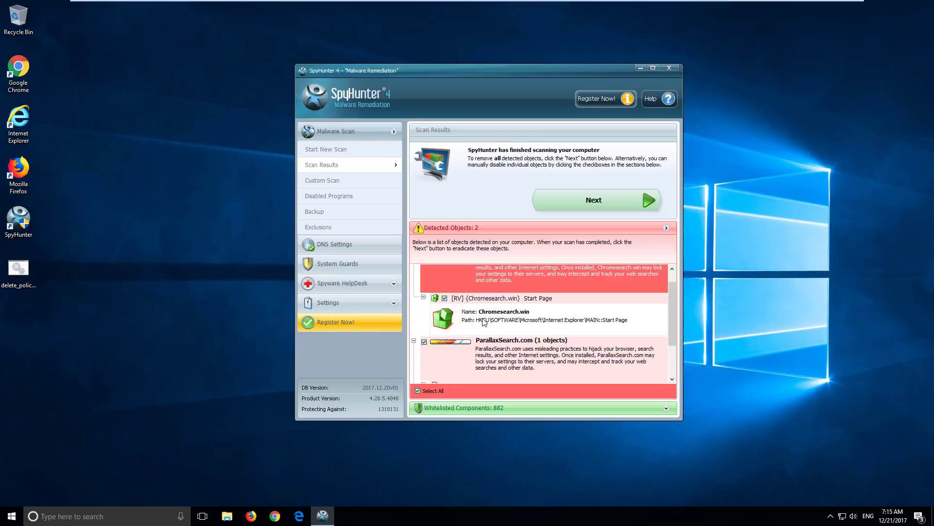
scroll(488, 312, up, 1)
click(642, 68)
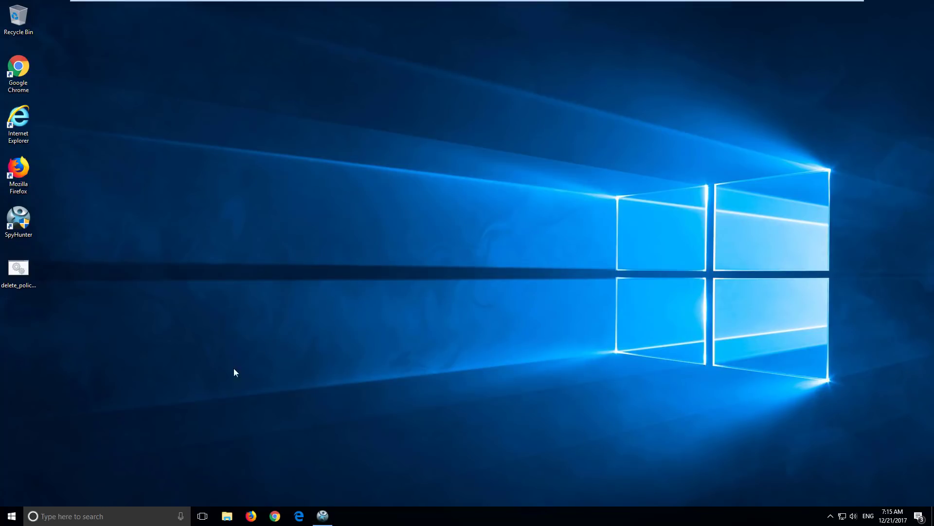
right_click(11, 520)
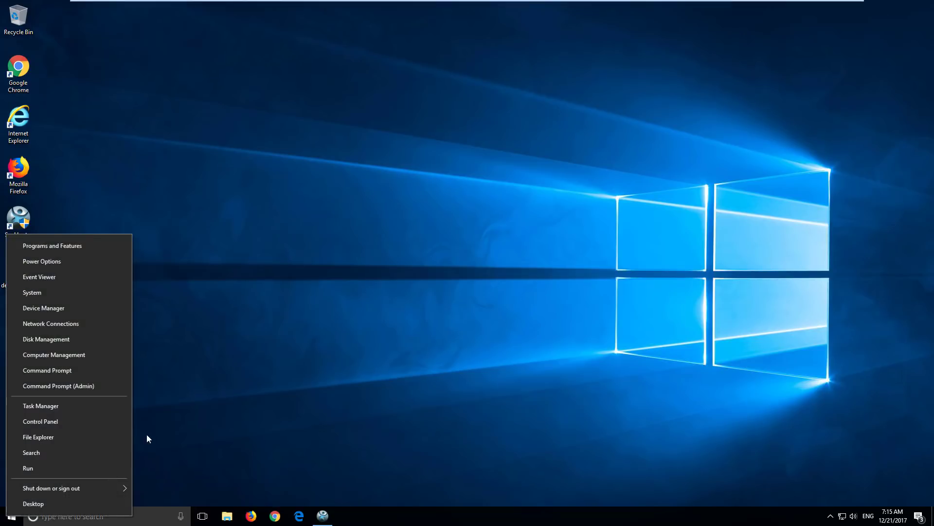
click(52, 248)
click(407, 180)
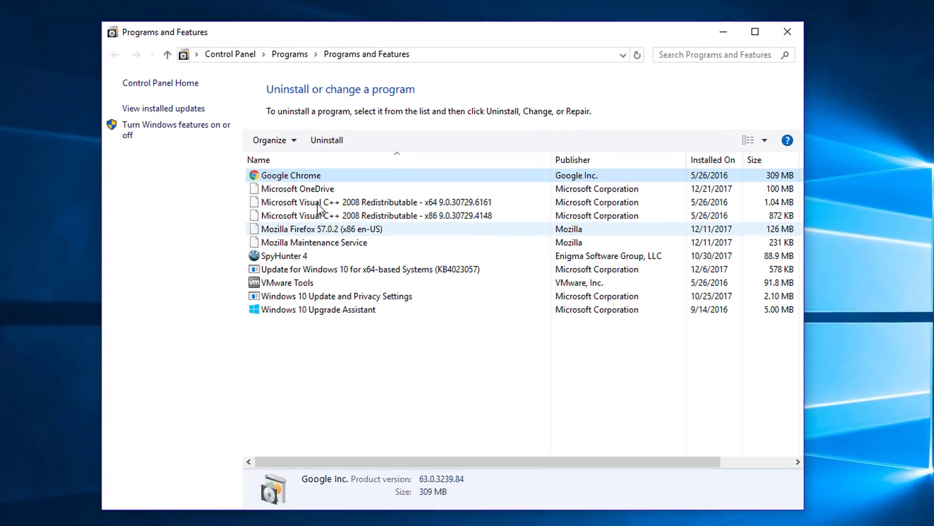
click(304, 191)
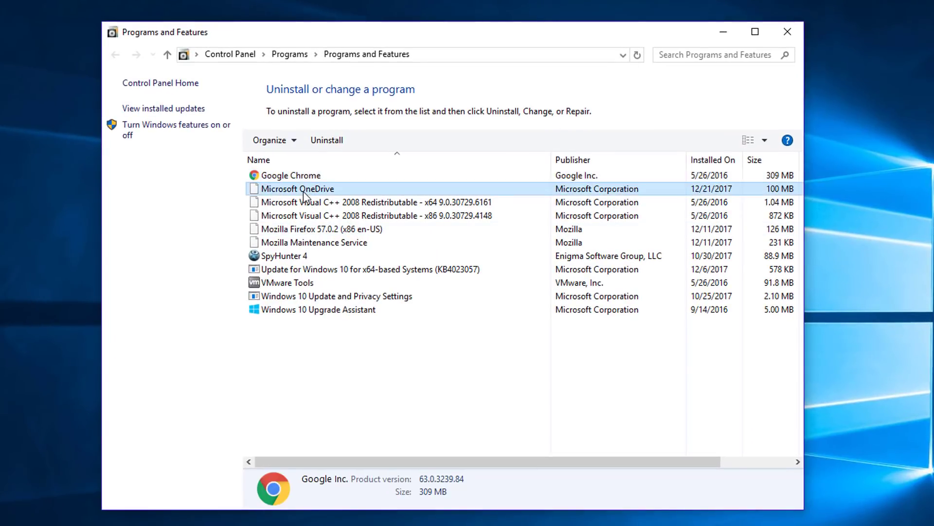
click(708, 160)
click(329, 190)
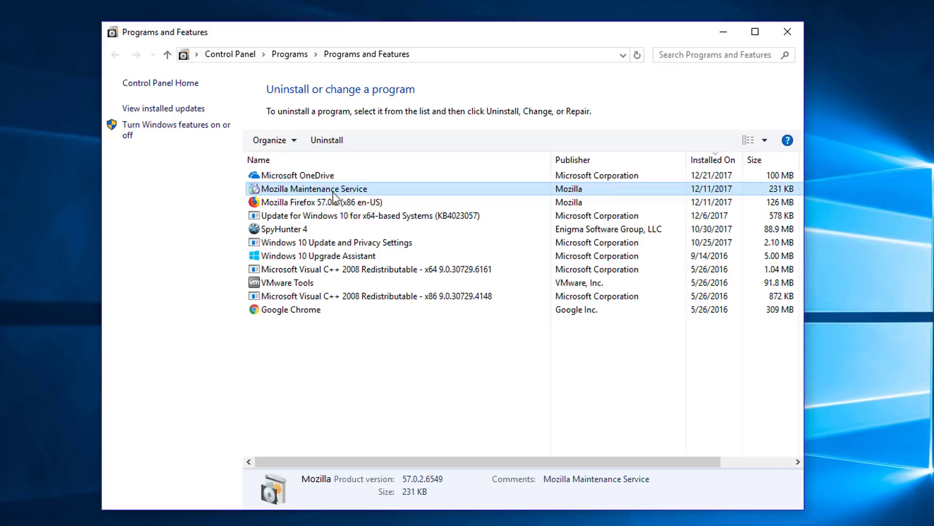
click(314, 202)
click(316, 216)
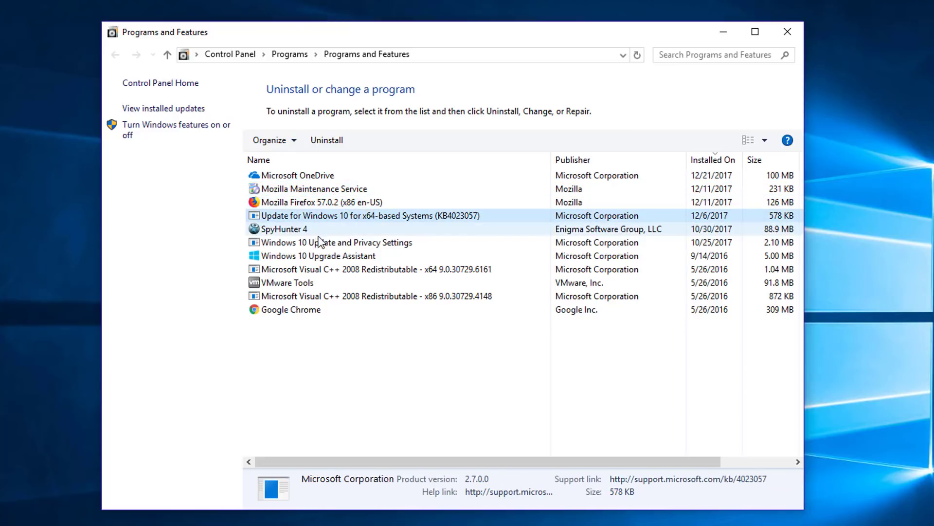
click(328, 270)
click(341, 295)
click(312, 310)
click(311, 202)
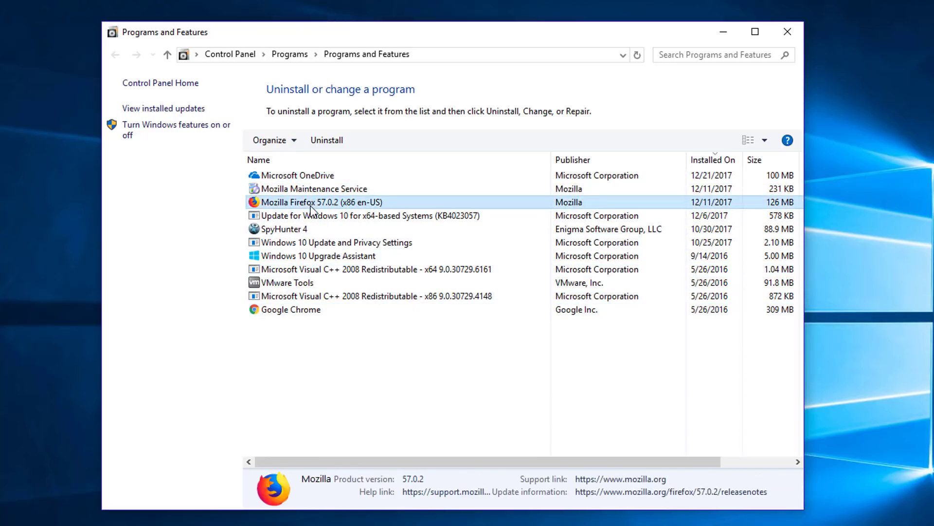
click(298, 190)
click(480, 178)
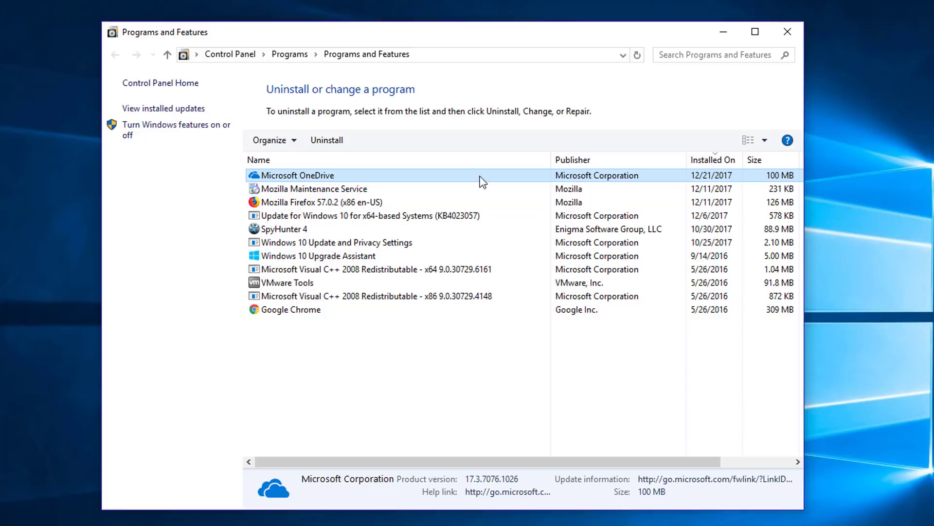
click(299, 158)
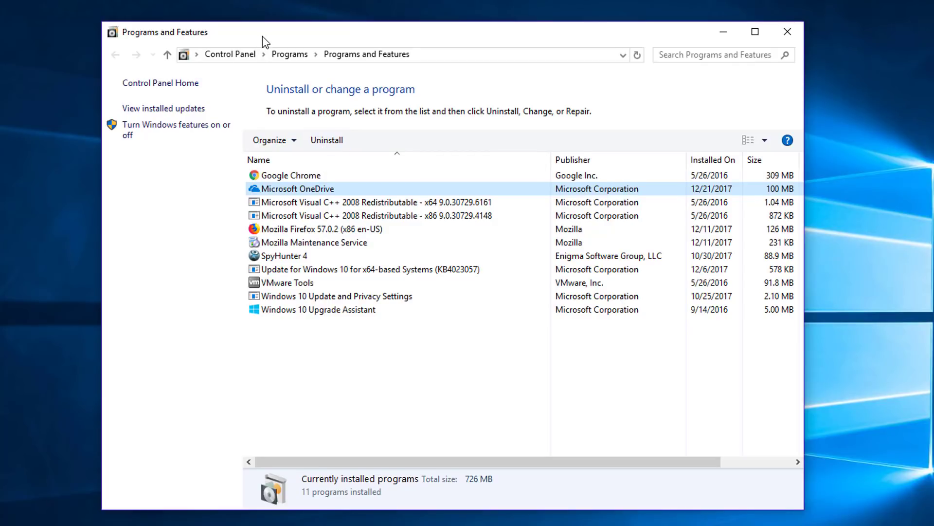
drag(262, 37, 251, 40)
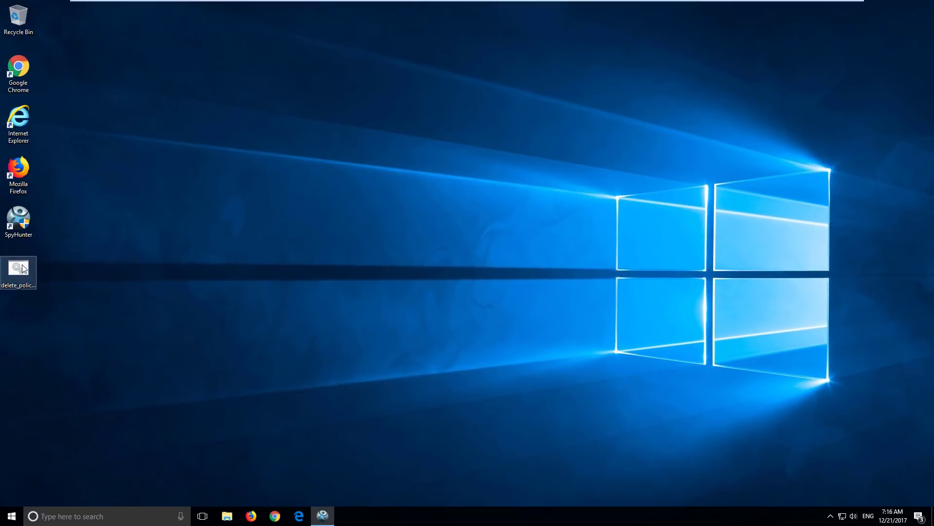
- Run delete_policies.bat as administrator, approve UAC, and dismiss the window after the policy update
click(79, 340)
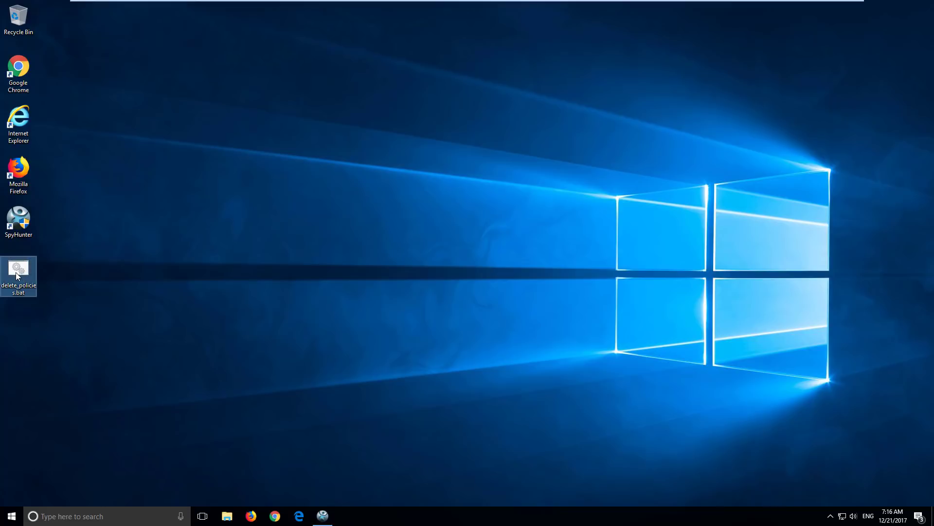
right_click(15, 272)
click(53, 312)
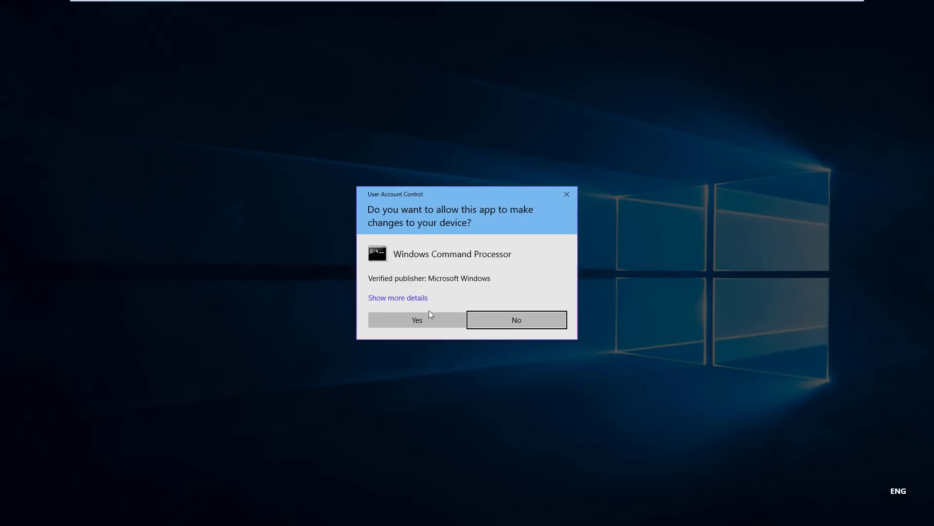
click(416, 324)
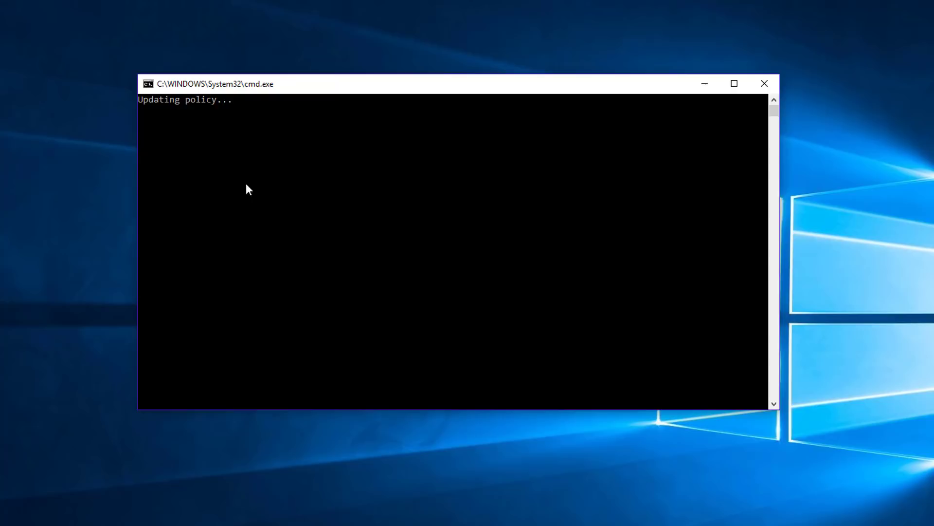
drag(419, 86, 440, 108)
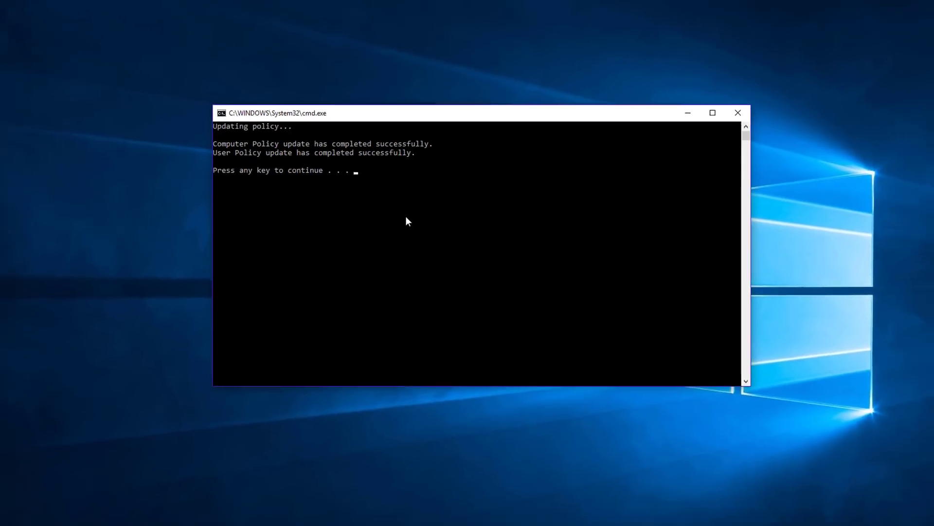
key(Return)
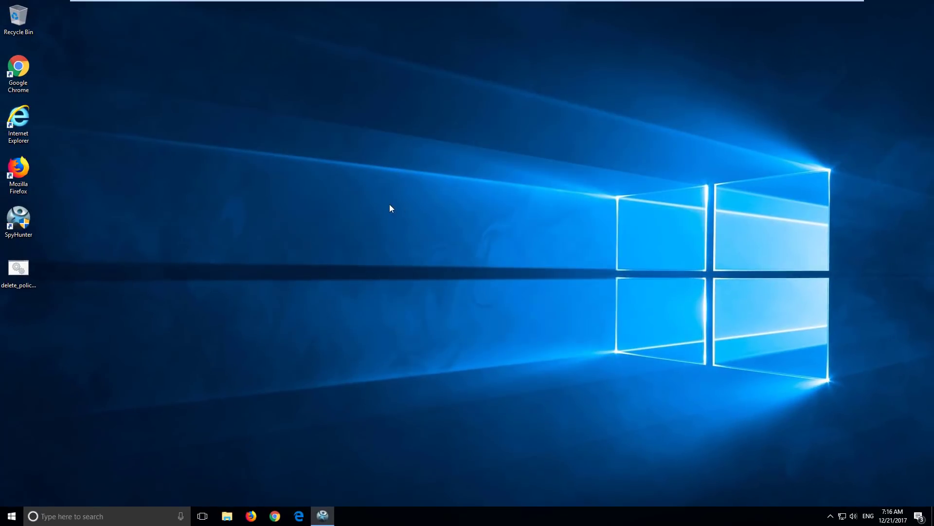
- Delete the chromesearch.club address from the Chrome shortcut's Target and save it
right_click(18, 73)
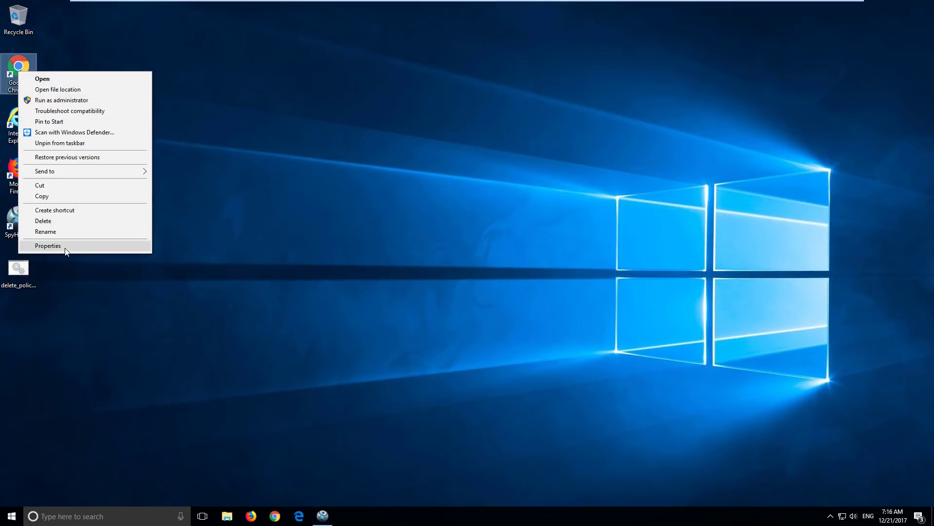
click(95, 241)
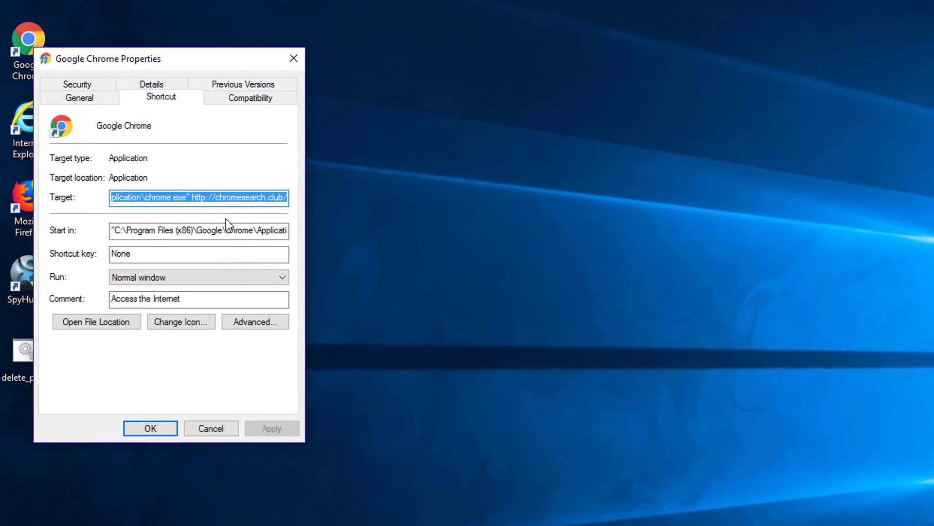
click(202, 200)
drag(193, 200, 305, 199)
key(BackSpace)
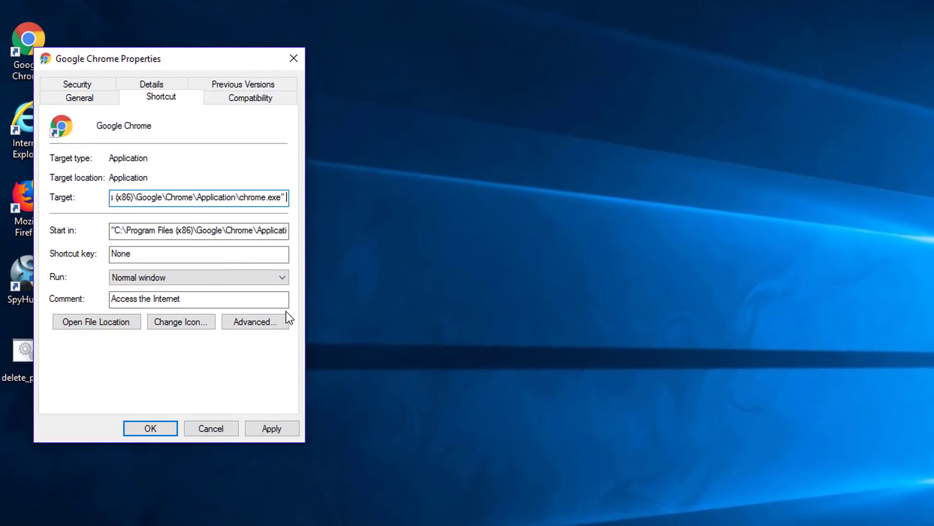
click(287, 427)
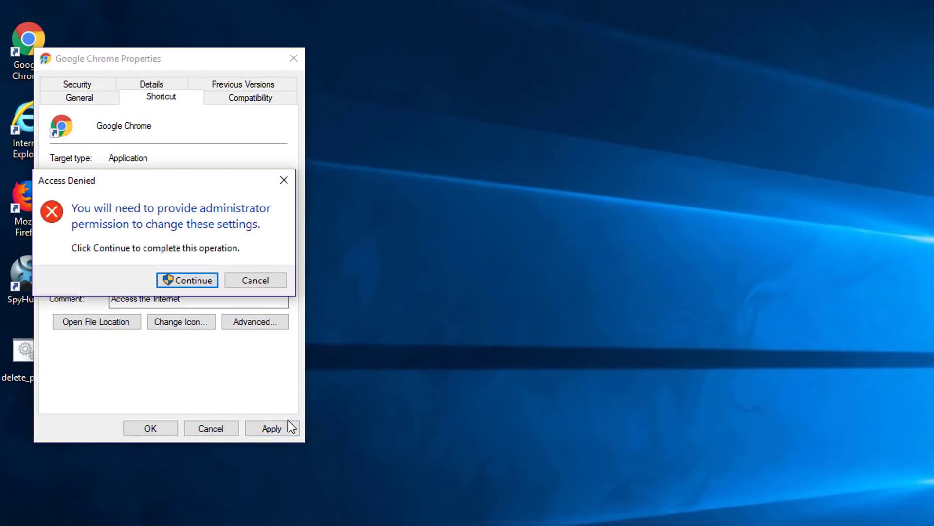
click(194, 280)
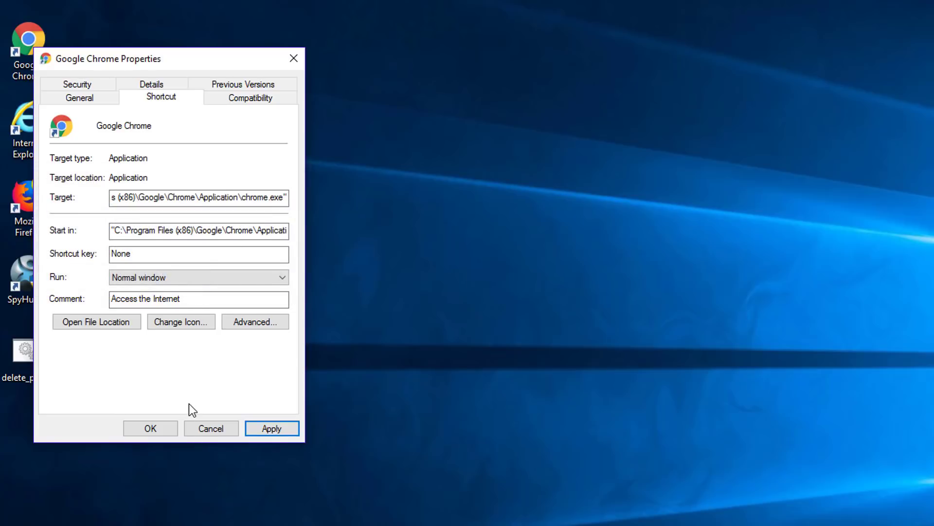
click(170, 428)
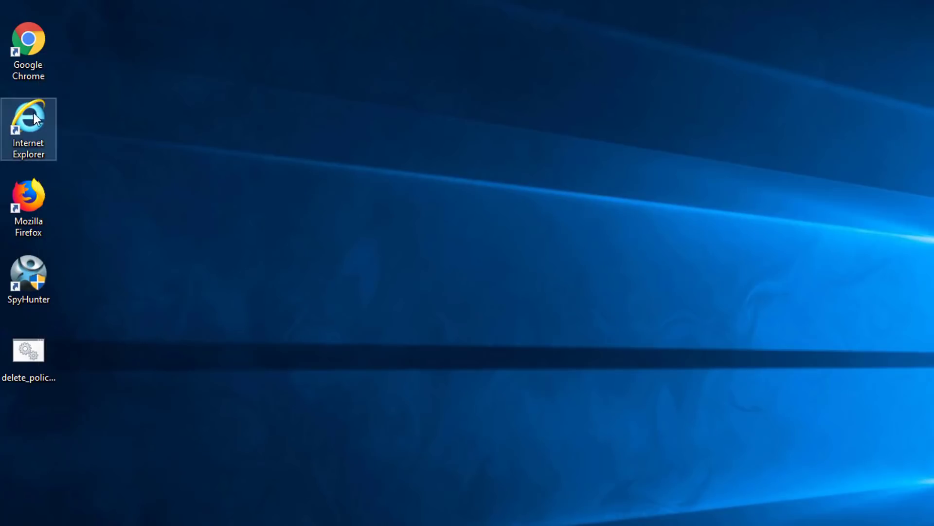
- Delete the chromesearch.club address from the Internet Explorer shortcut's Target and save it
right_click(28, 109)
click(95, 359)
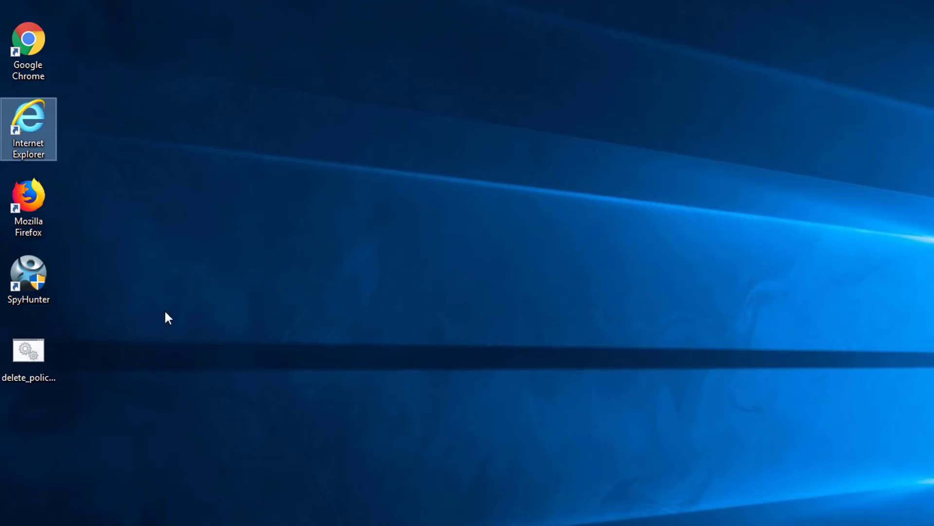
click(191, 245)
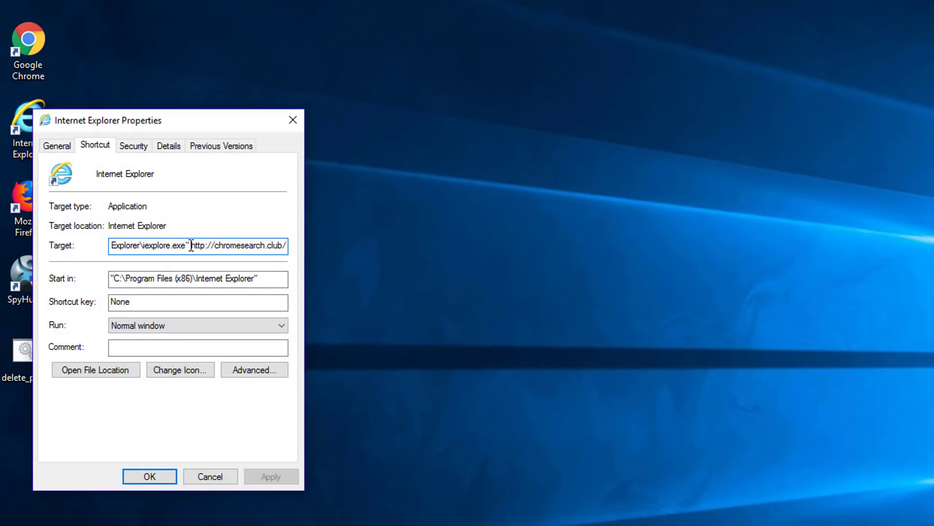
drag(191, 244, 300, 248)
key(Delete)
click(279, 476)
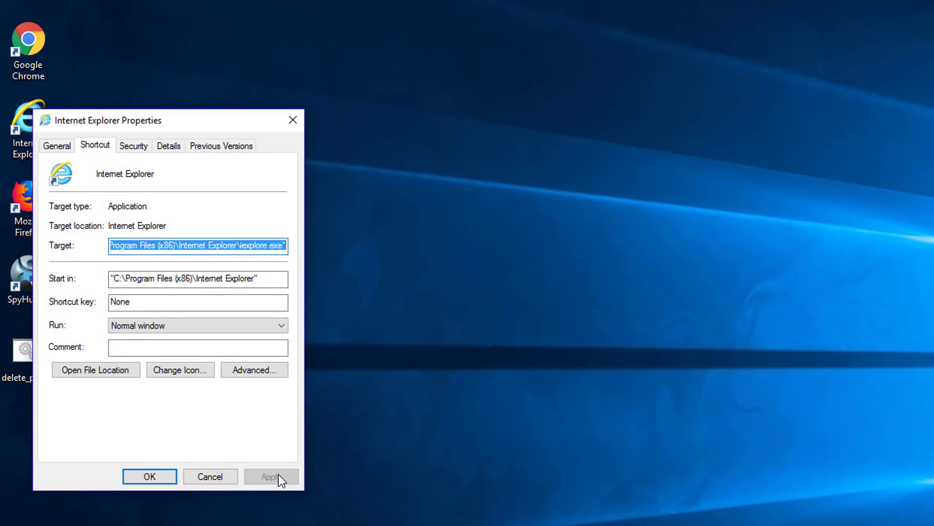
click(150, 476)
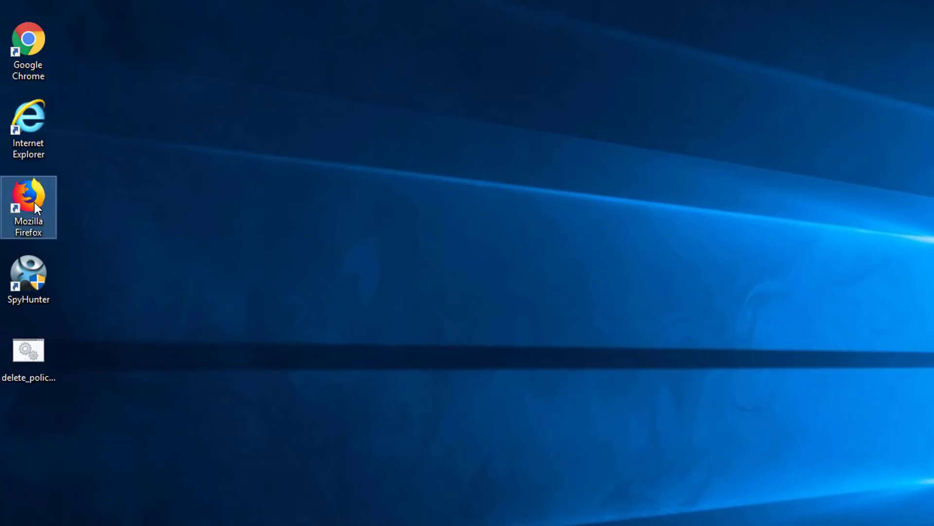
- Delete the chromesearch.club address from the Firefox shortcut's Target and save it
right_click(34, 203)
click(98, 475)
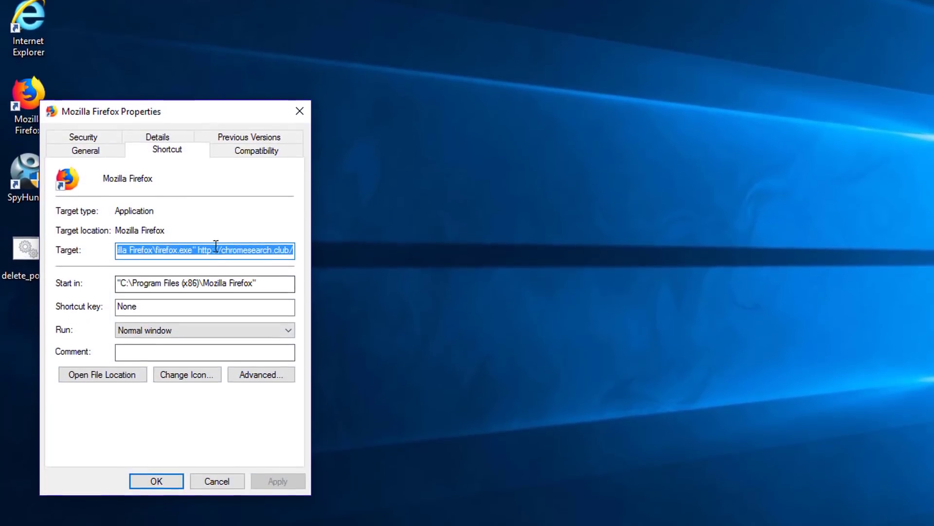
drag(198, 250, 300, 249)
key(Delete)
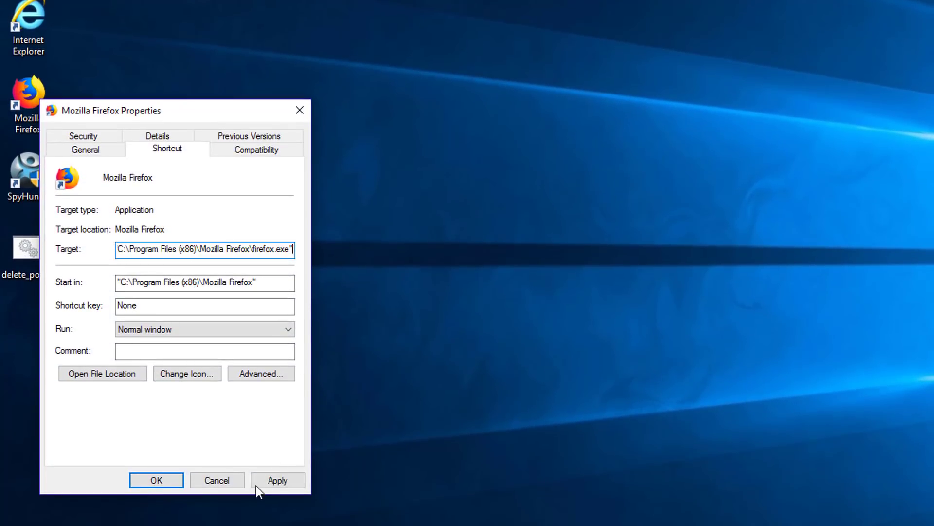
click(284, 485)
click(206, 329)
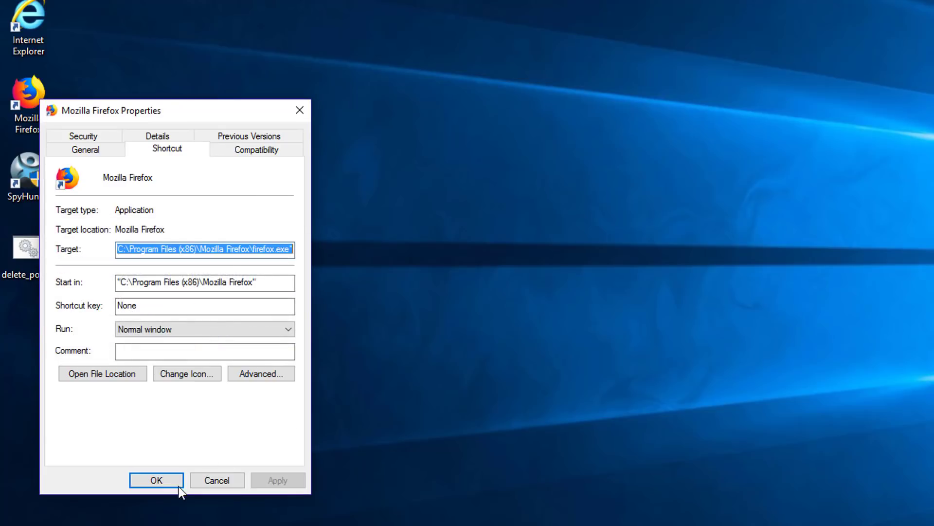
click(163, 480)
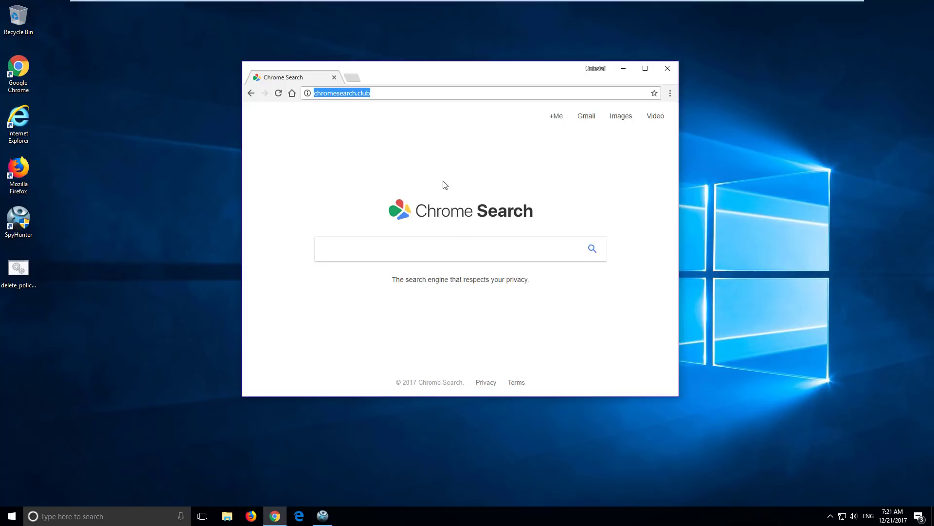
- Launch Chrome, open Settings from the main menu, and scroll to the Appearance section
click(395, 146)
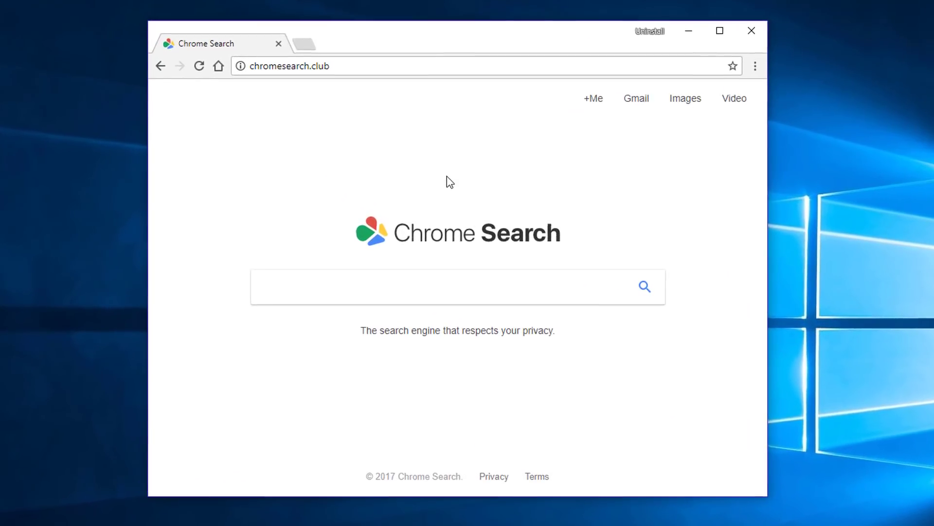
click(670, 94)
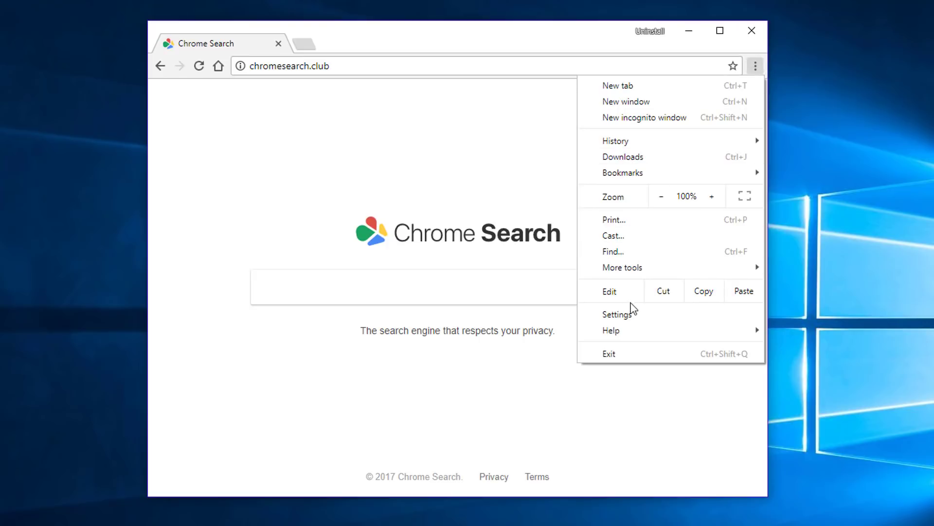
click(632, 314)
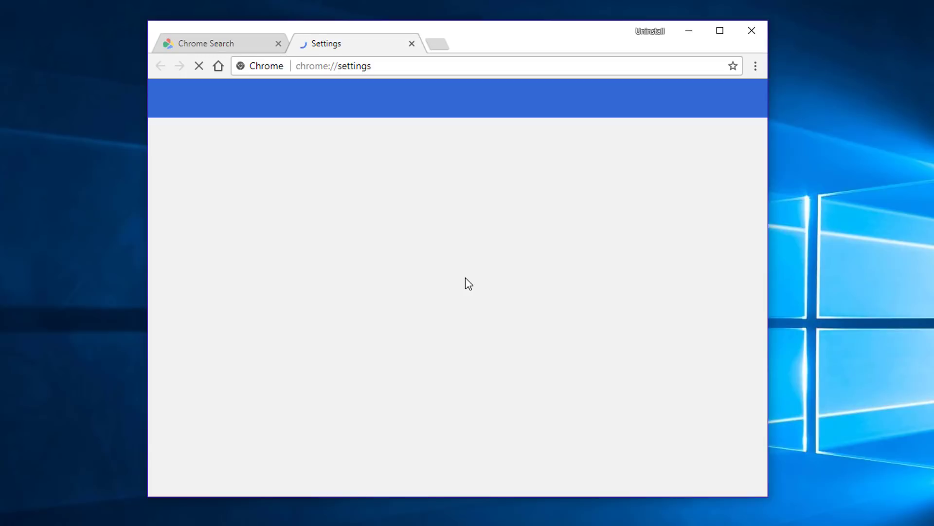
scroll(468, 291, down, 1)
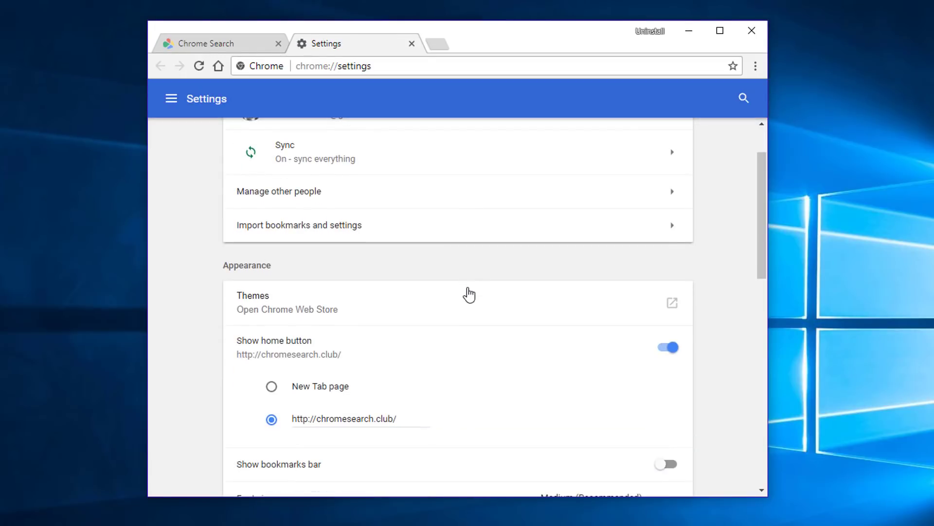
scroll(467, 296, down, 3)
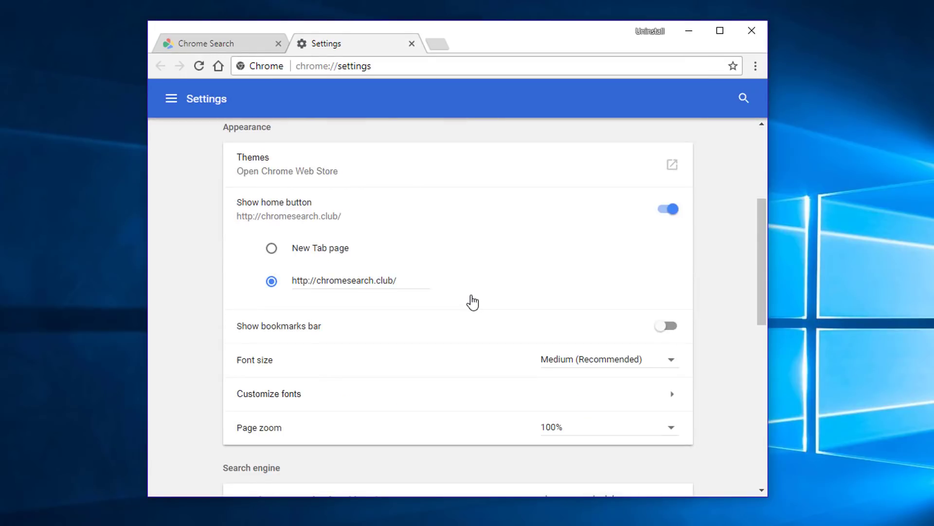
- Clear the chromesearch.club home page address and turn off the Show home button
drag(426, 282, 279, 290)
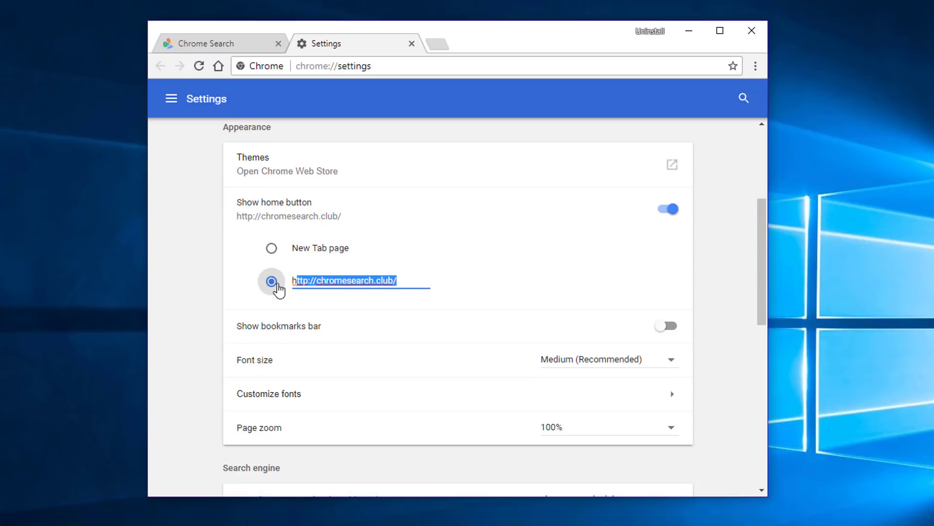
key(BackSpace)
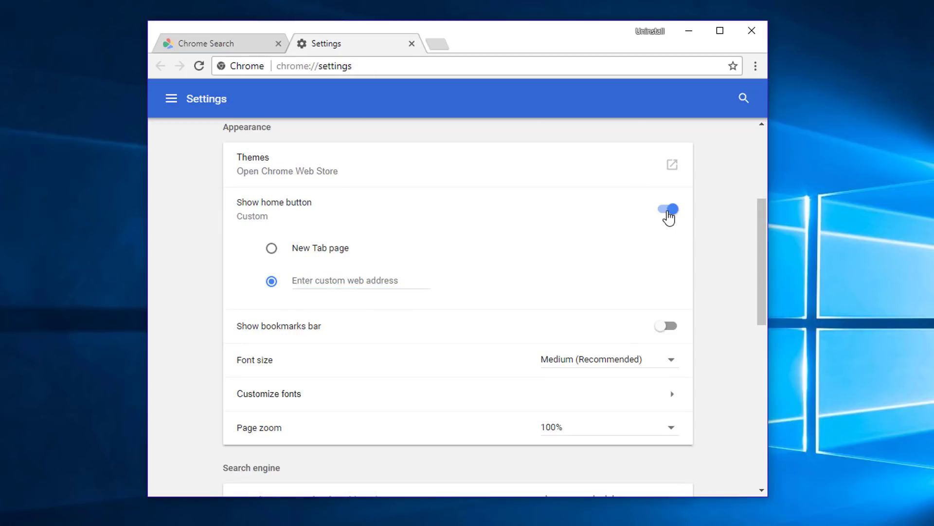
click(669, 212)
click(667, 210)
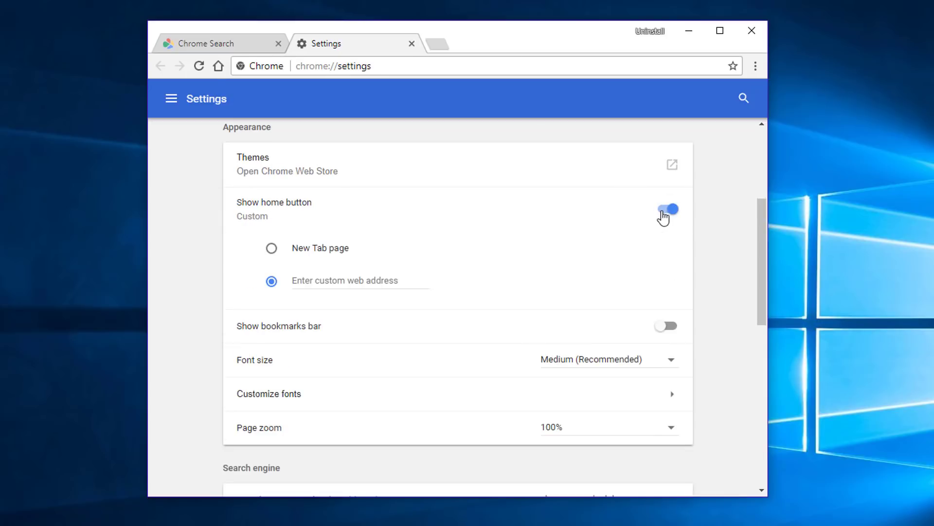
click(665, 214)
scroll(574, 281, down, 1)
scroll(535, 297, down, 2)
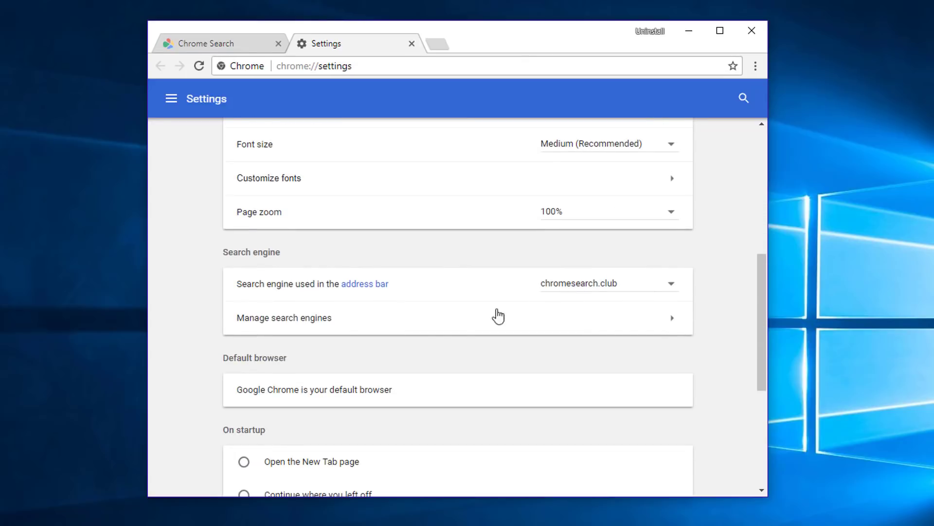
- Make Google the default search engine and remove chromesearch.club from the search engine list
click(423, 324)
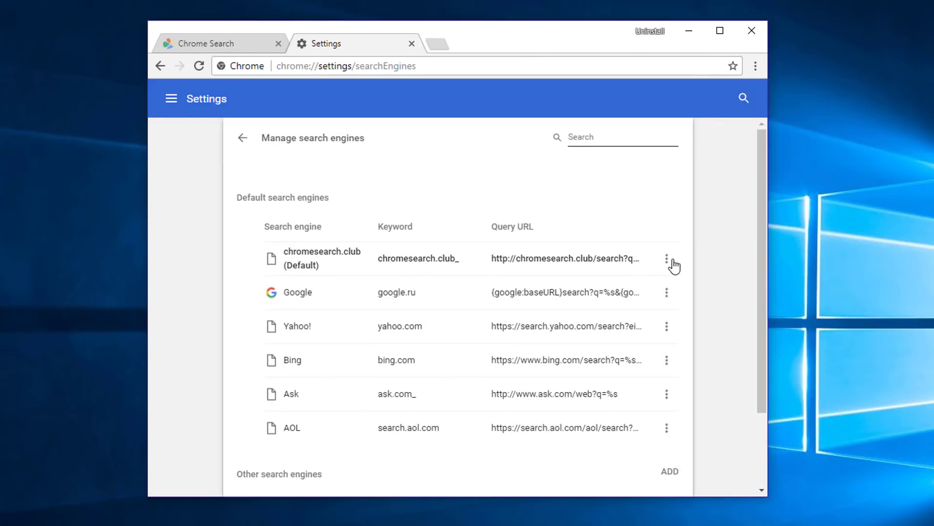
click(668, 259)
click(661, 224)
click(667, 292)
click(643, 303)
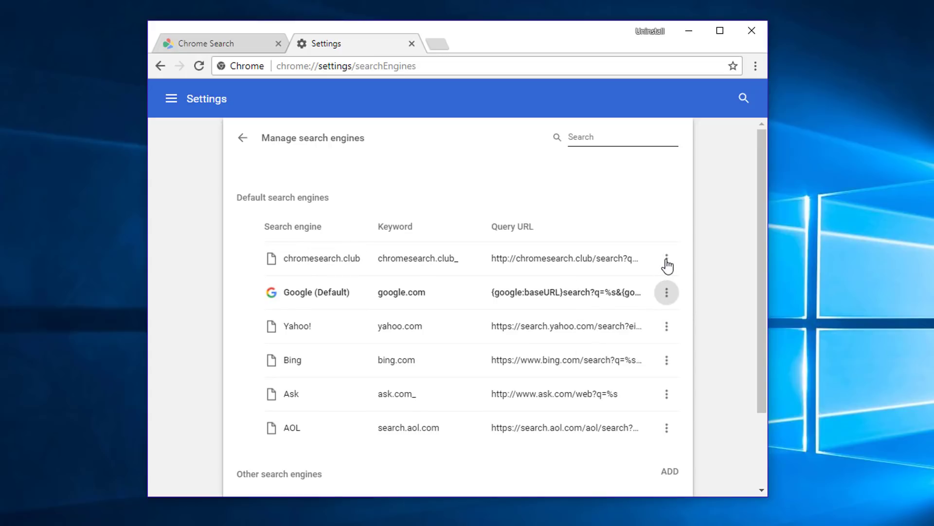
click(667, 259)
click(650, 313)
scroll(647, 311, down, 1)
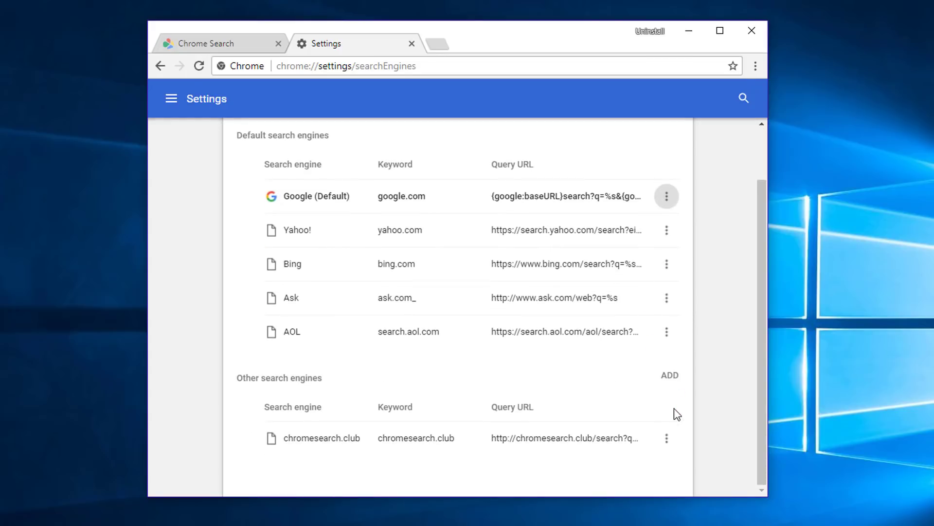
click(668, 441)
scroll(588, 390, up, 1)
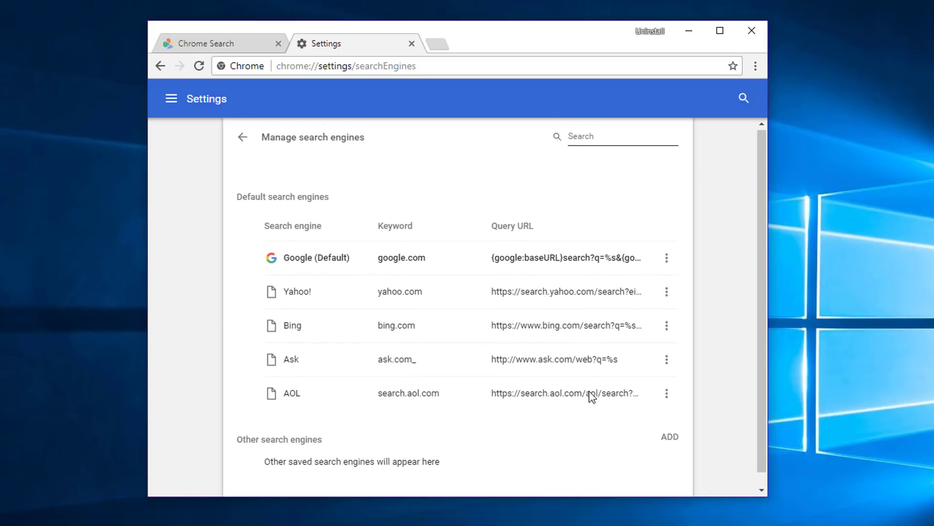
scroll(535, 260, down, 1)
scroll(532, 259, up, 1)
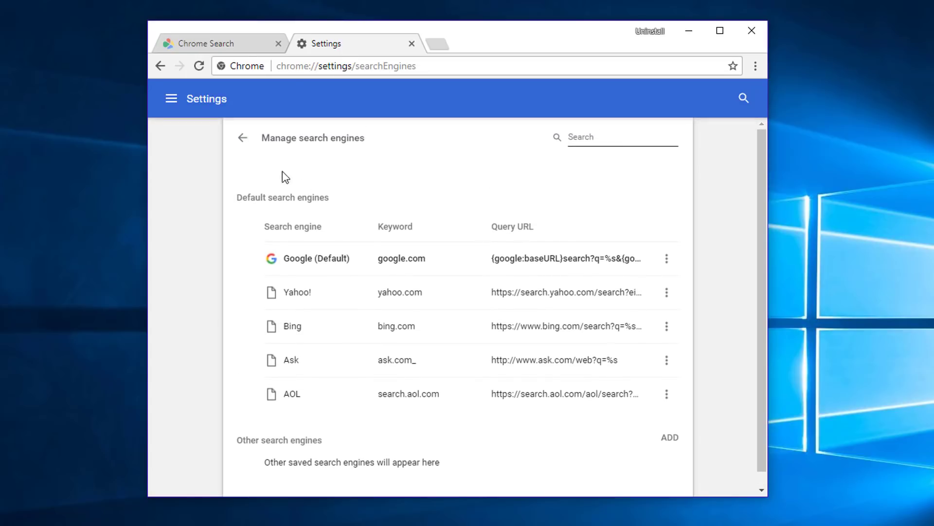
- Remove the Chrome Search startup page and set Chrome to open the New Tab page on startup
click(240, 140)
scroll(503, 271, down, 5)
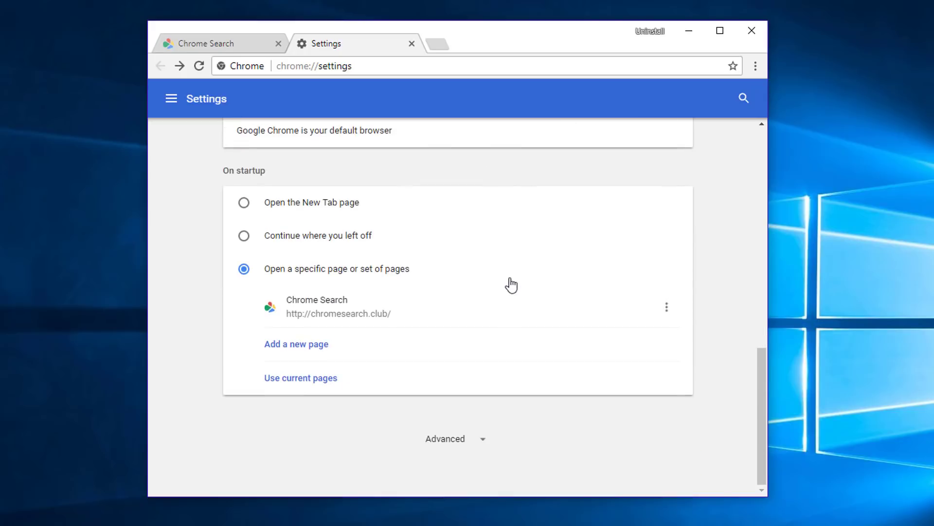
click(667, 307)
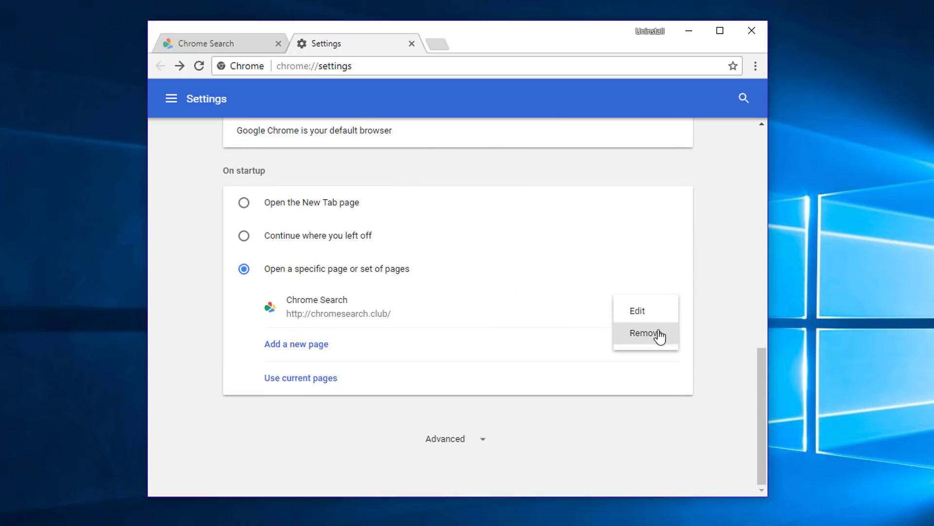
click(658, 332)
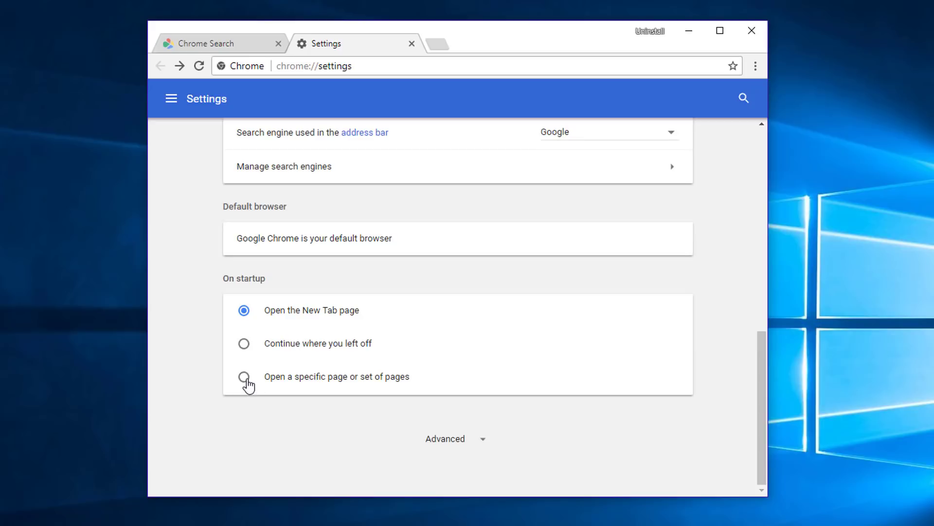
click(244, 377)
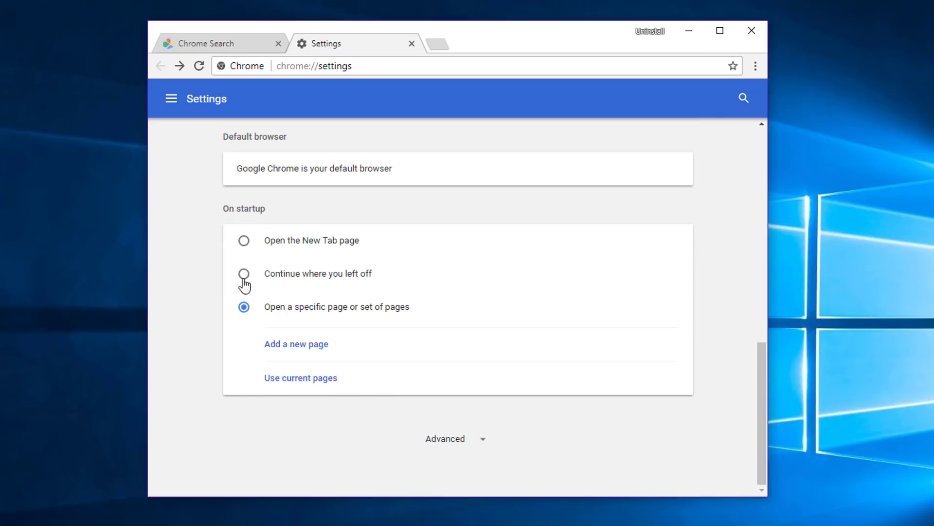
click(243, 239)
scroll(370, 320, up, 8)
scroll(384, 323, up, 2)
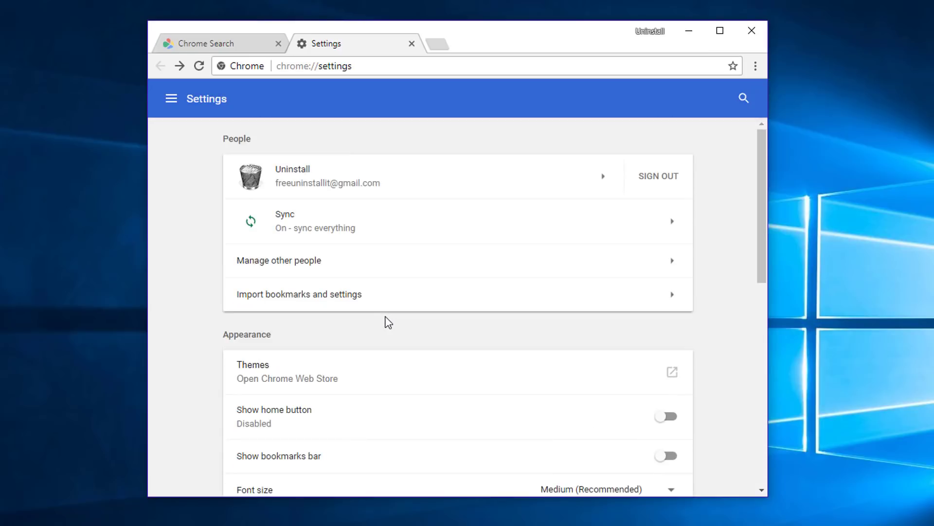
- Close Chrome and relaunch it to confirm it opens on a blank New Tab
click(412, 43)
click(279, 43)
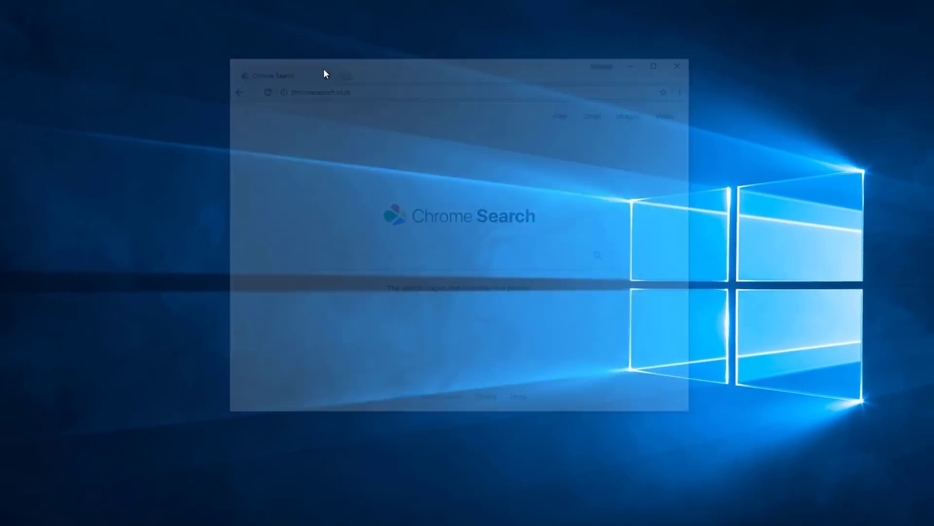
double_click(18, 68)
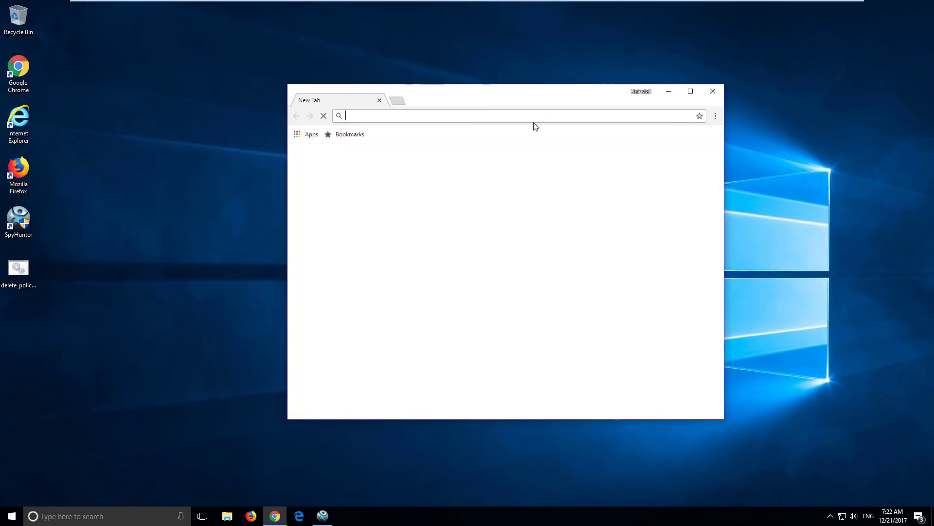
- Close Chrome, launch Firefox, and restore the home page to the Firefox default in Options
click(713, 91)
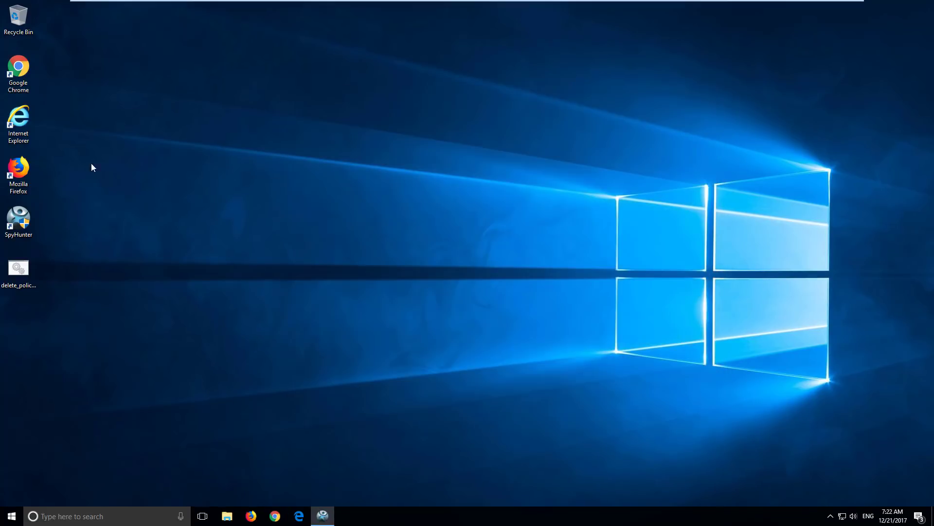
double_click(25, 167)
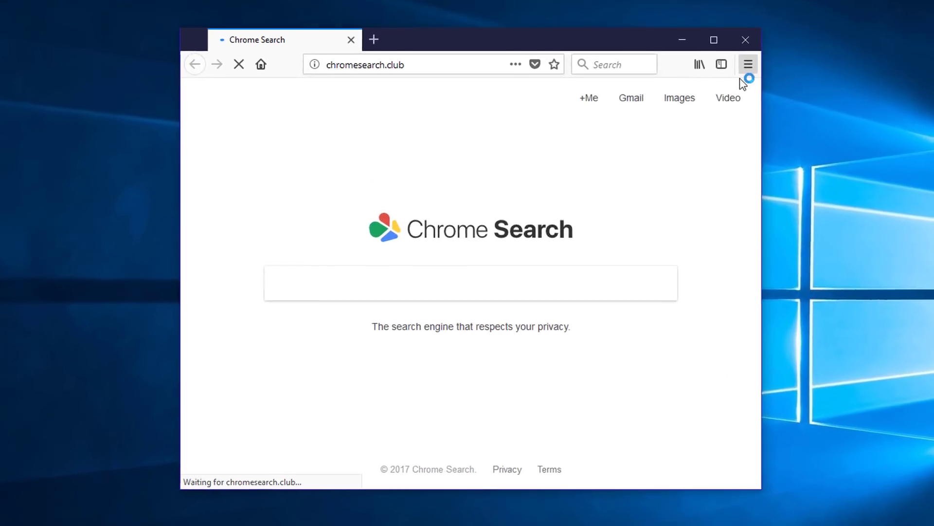
click(744, 73)
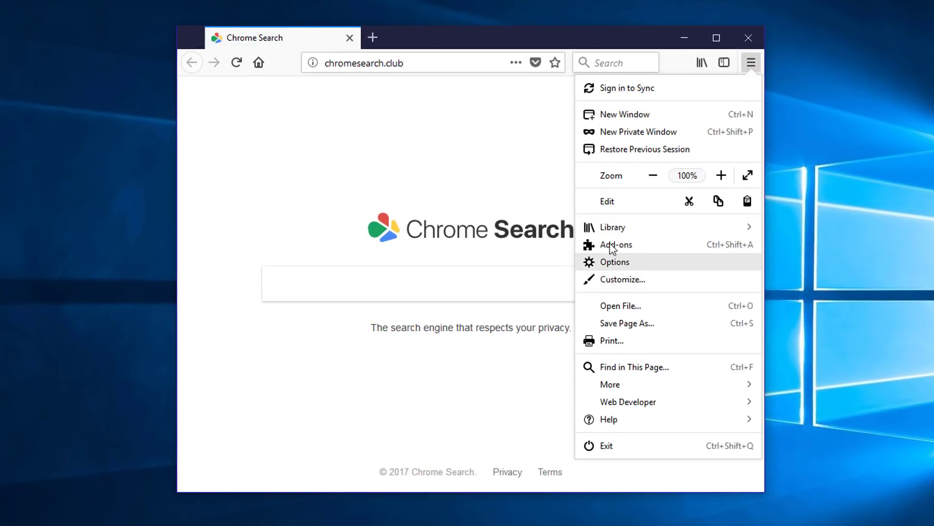
click(614, 258)
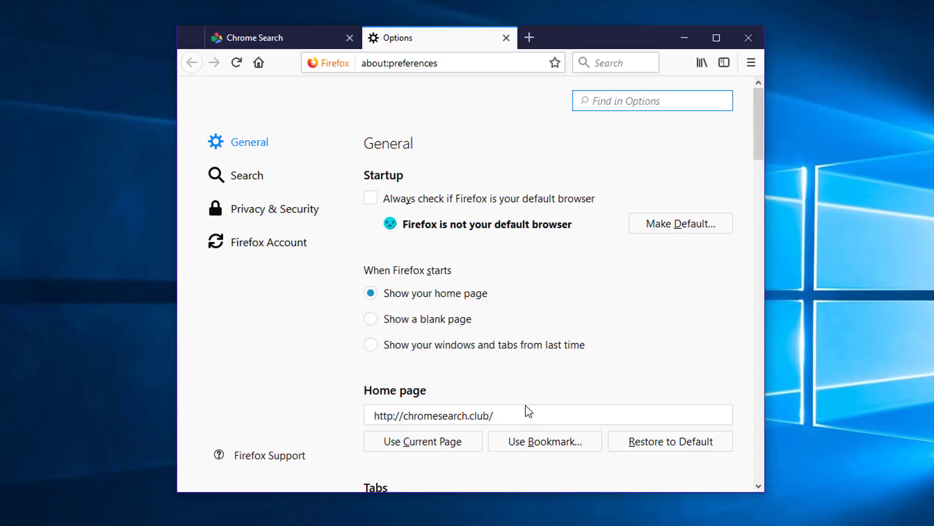
scroll(530, 390, down, 5)
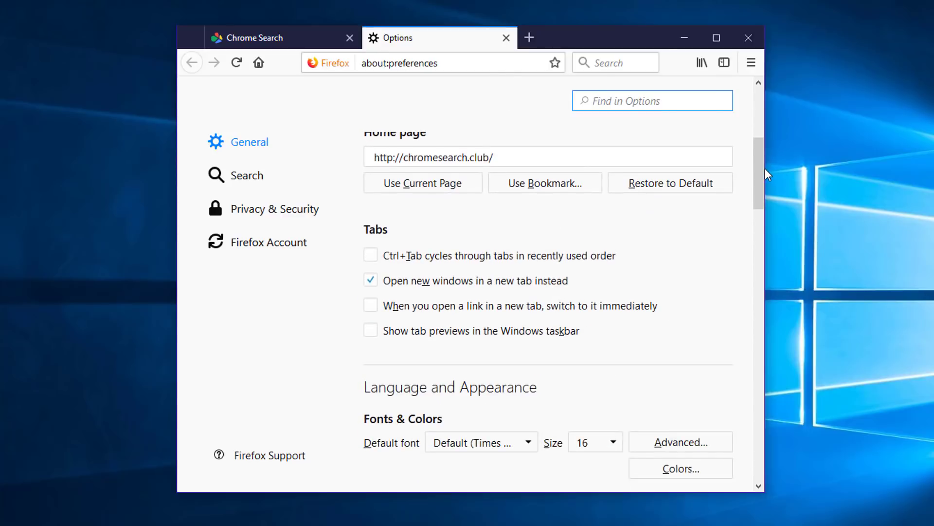
click(751, 157)
click(671, 193)
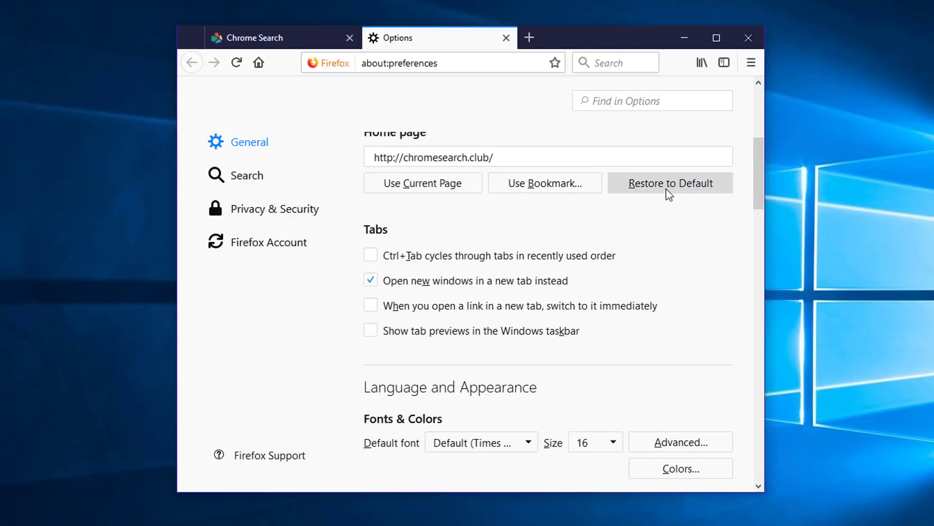
drag(763, 189, 763, 132)
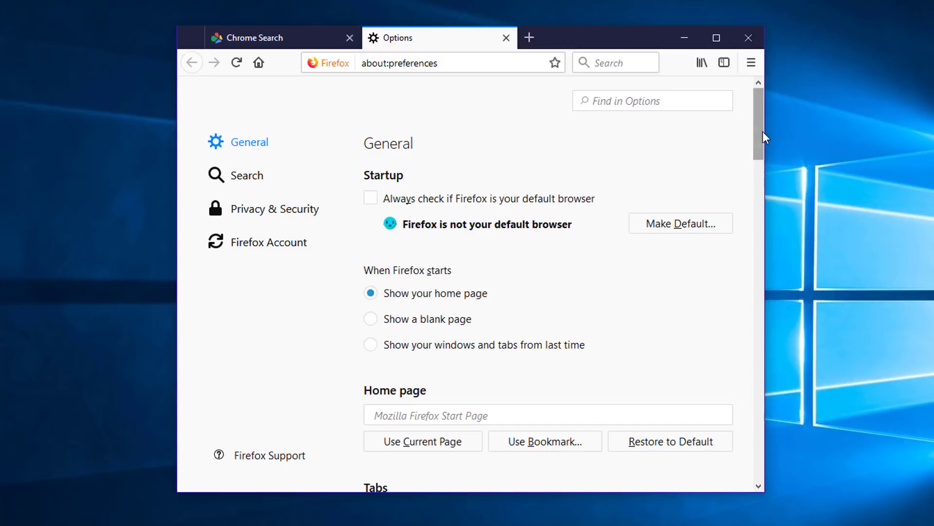
- Remove Wikipedia (en) from Firefox's one-click search engines and select Google
click(263, 187)
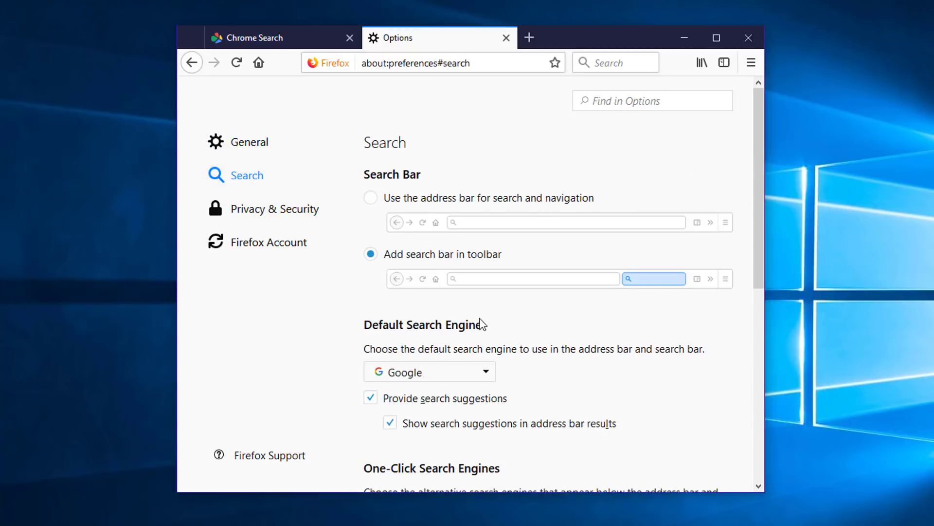
scroll(482, 234, down, 5)
scroll(475, 311, down, 2)
click(440, 286)
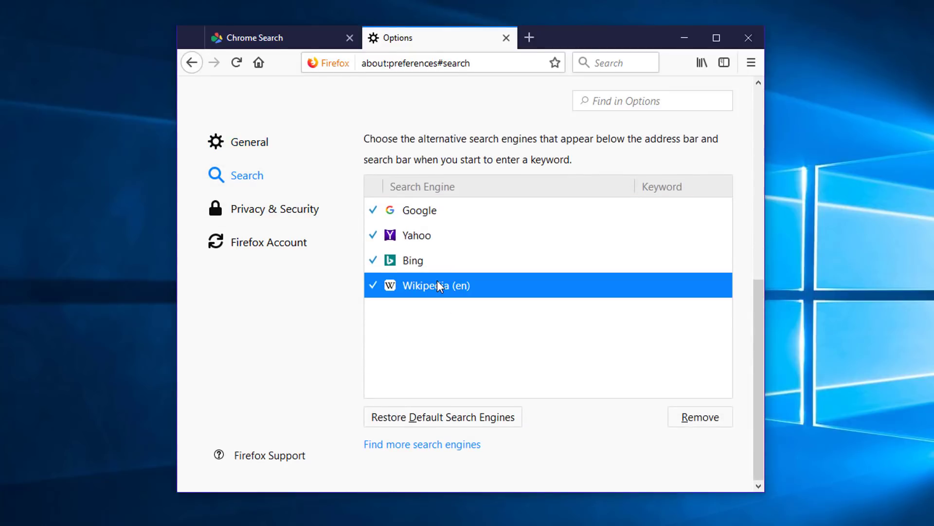
click(683, 418)
click(436, 216)
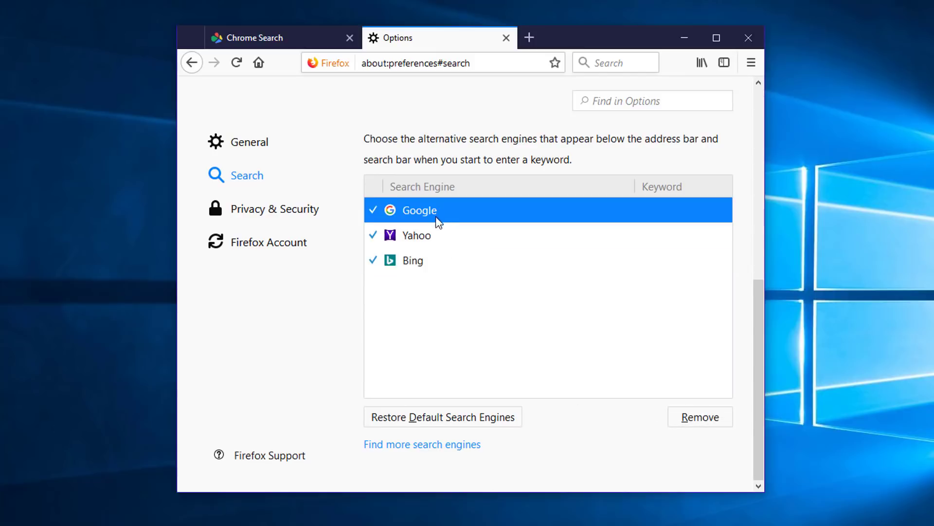
scroll(475, 284, up, 5)
scroll(418, 243, up, 3)
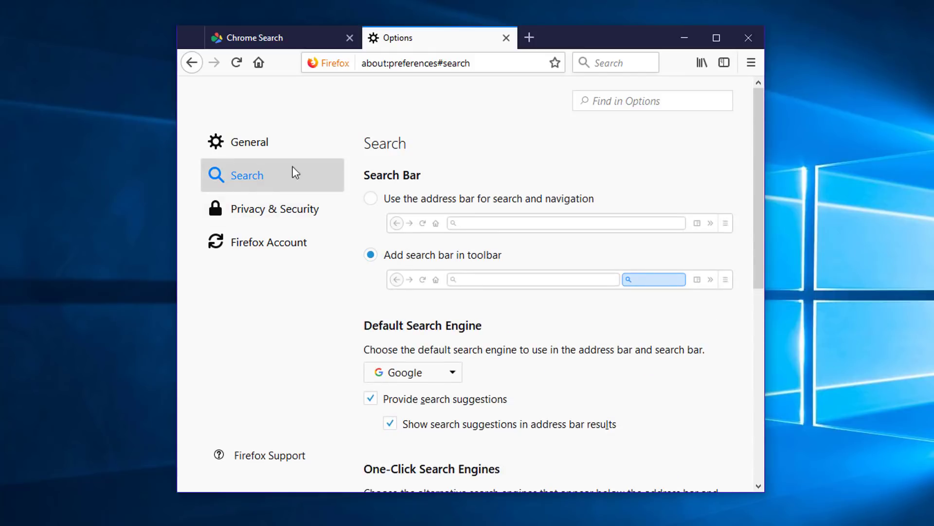
- Close Firefox and relaunch it to confirm it starts on a New Tab page
click(506, 38)
click(360, 53)
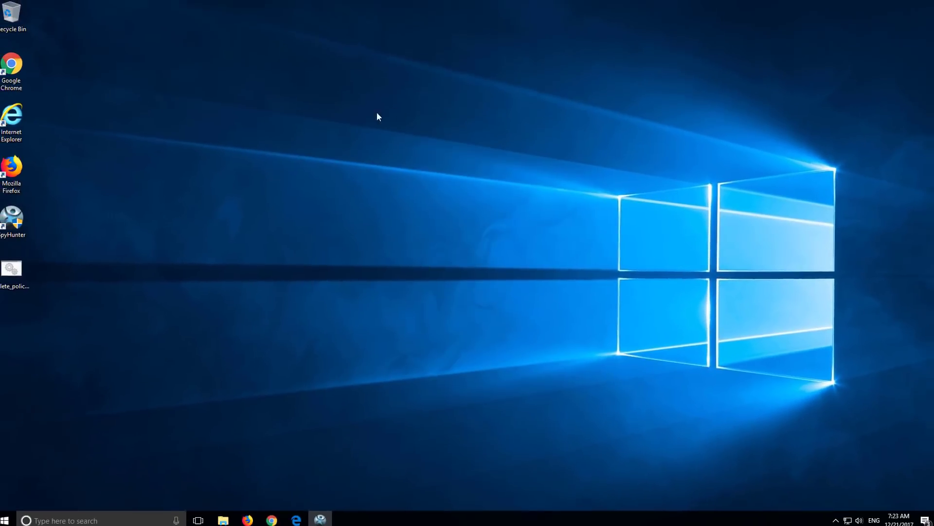
double_click(18, 169)
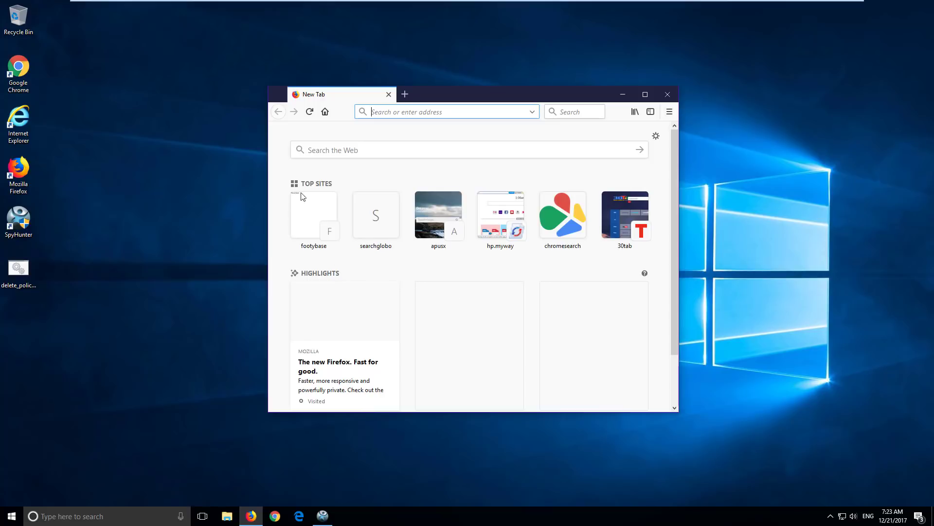
scroll(304, 195, down, 2)
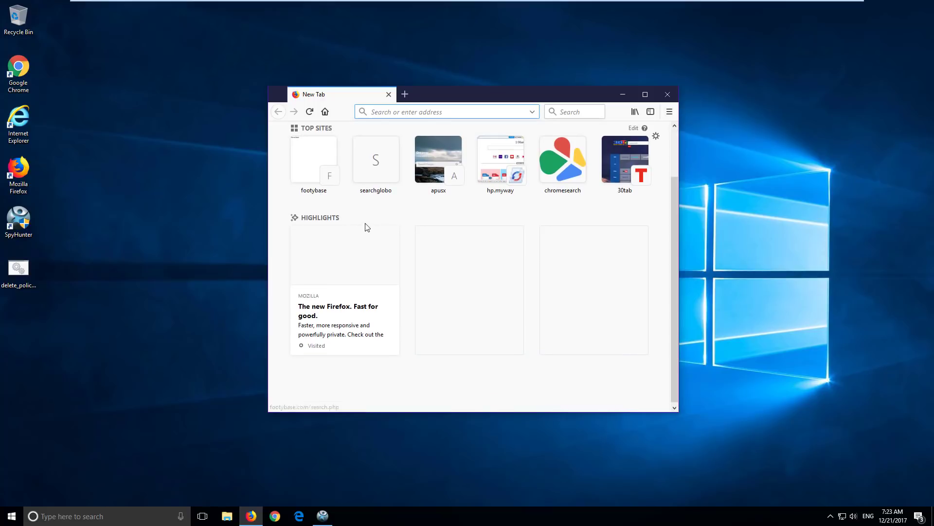
- Close Firefox, launch Internet Explorer, and set its home page to the new tab page
click(668, 95)
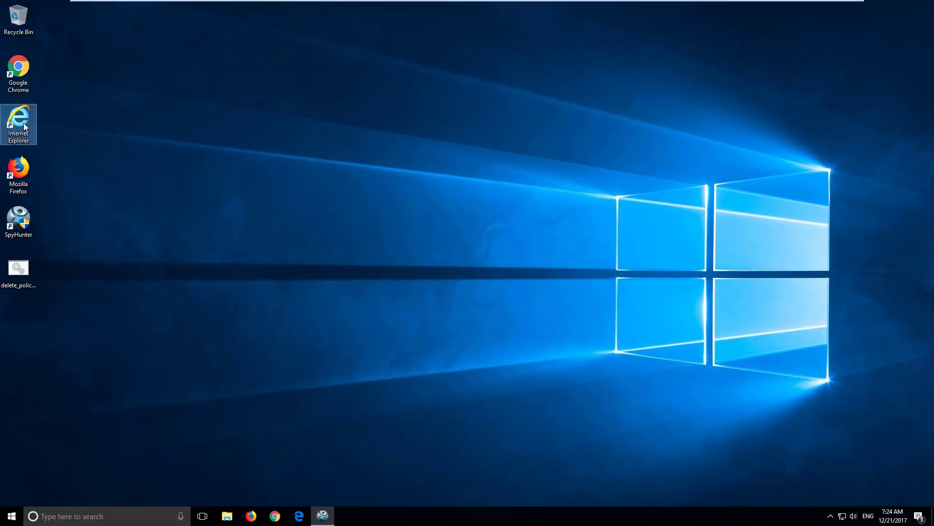
double_click(24, 126)
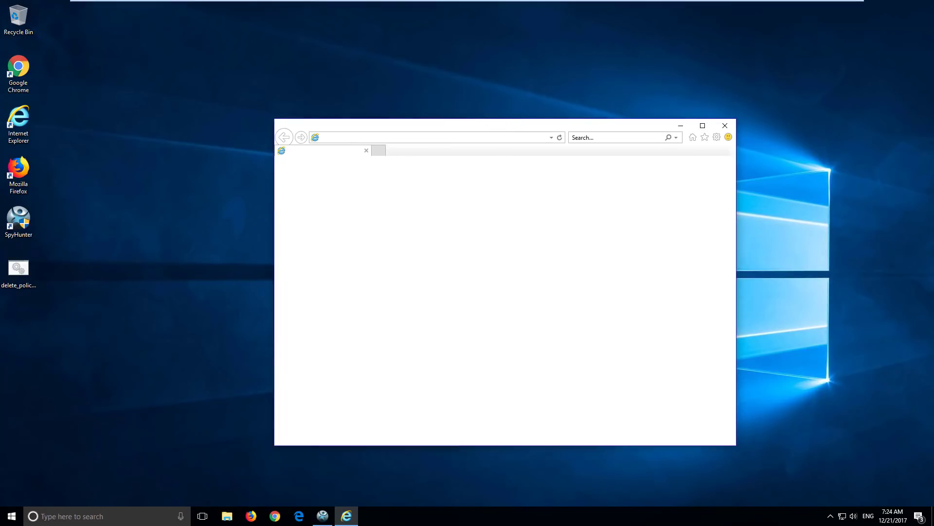
mouse_move(502, 129)
mouse_down()
mouse_move(476, 91)
mouse_move(465, 102)
mouse_up()
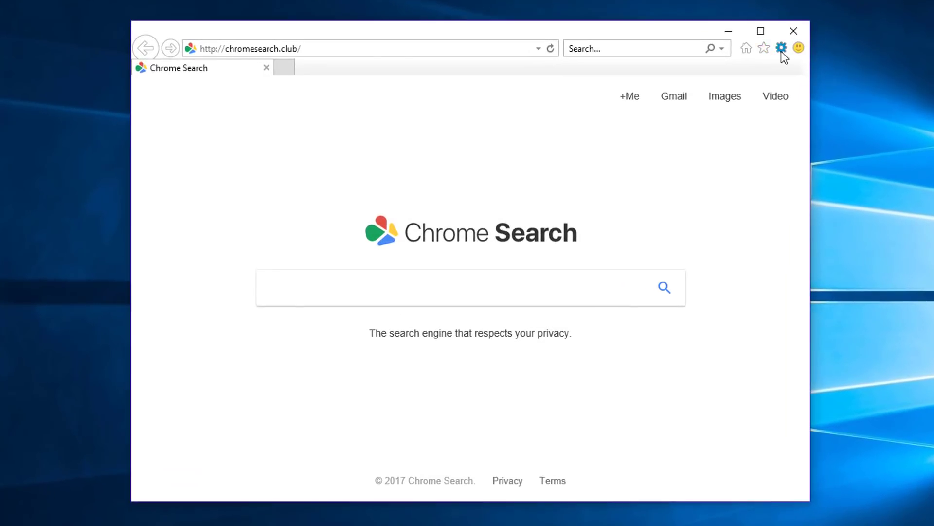
click(781, 52)
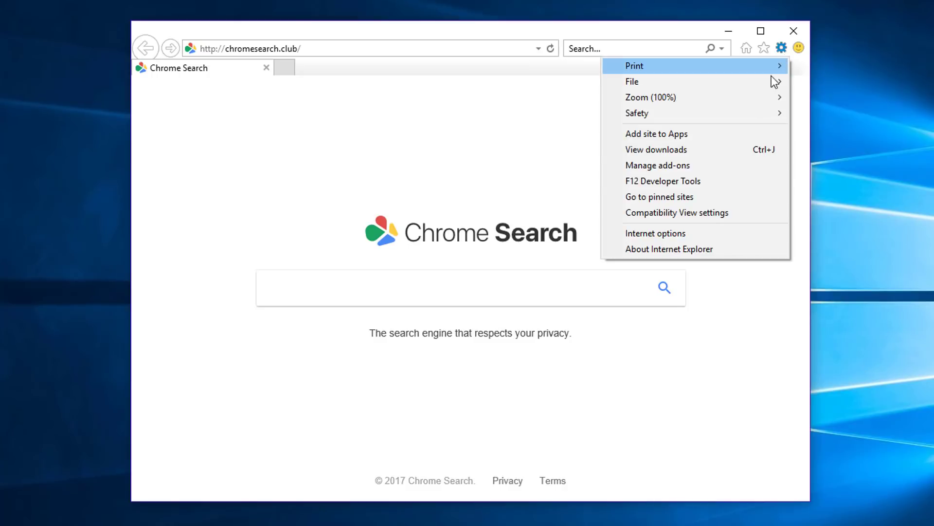
click(678, 231)
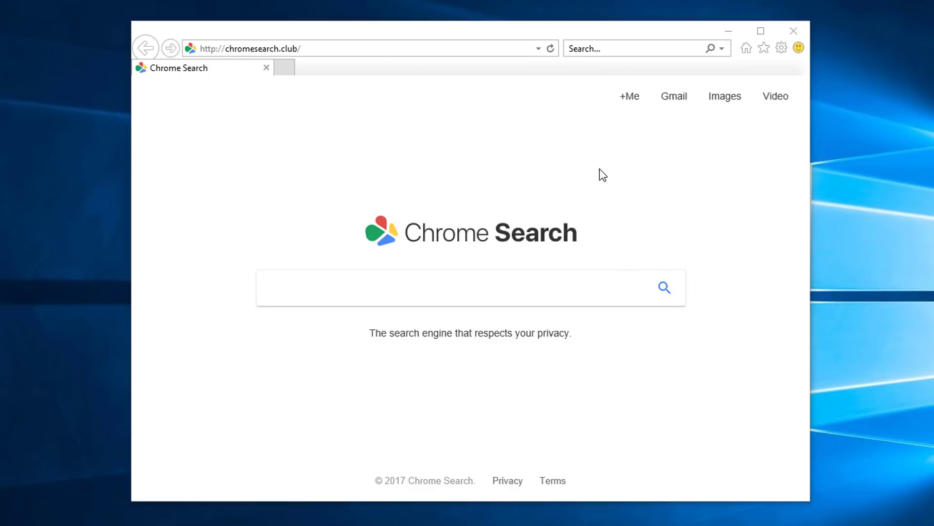
click(403, 161)
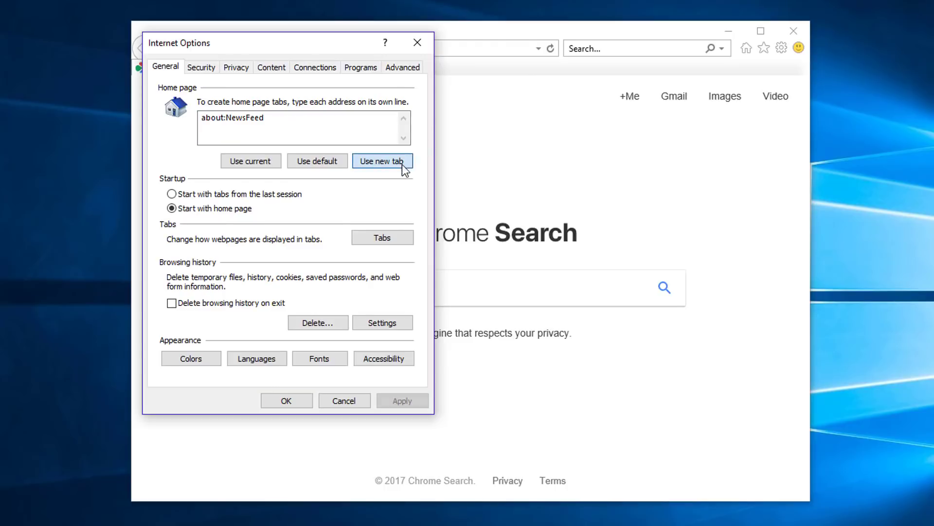
click(310, 402)
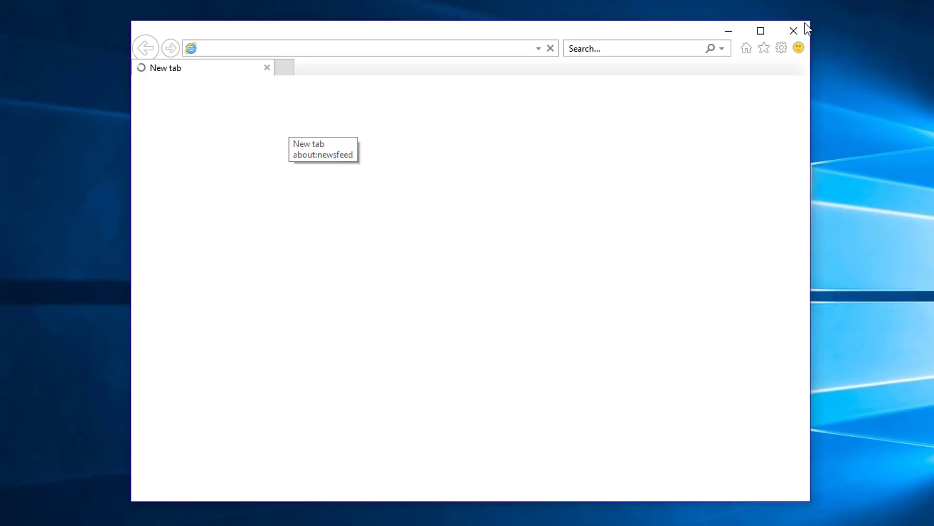
- Restart Internet Explorer to confirm it opens on the New tab page, then close it
click(798, 31)
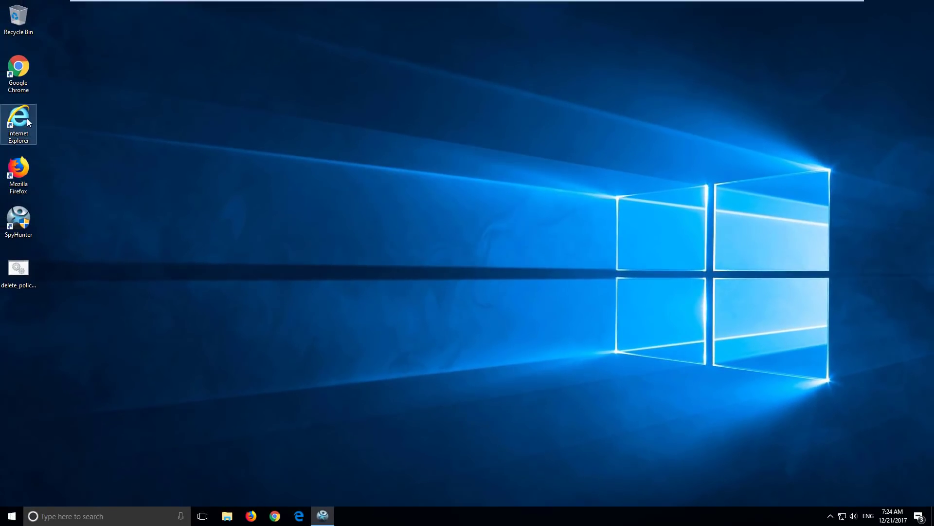
double_click(27, 119)
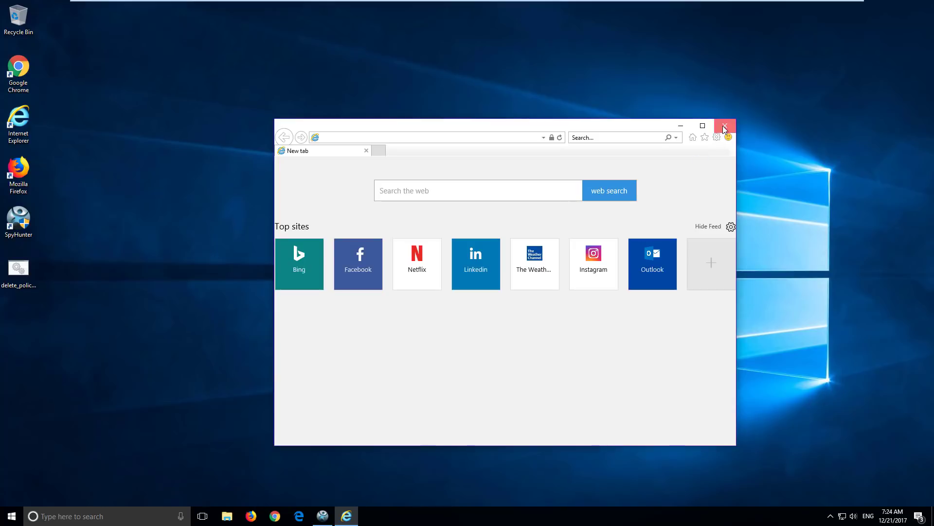
click(725, 126)
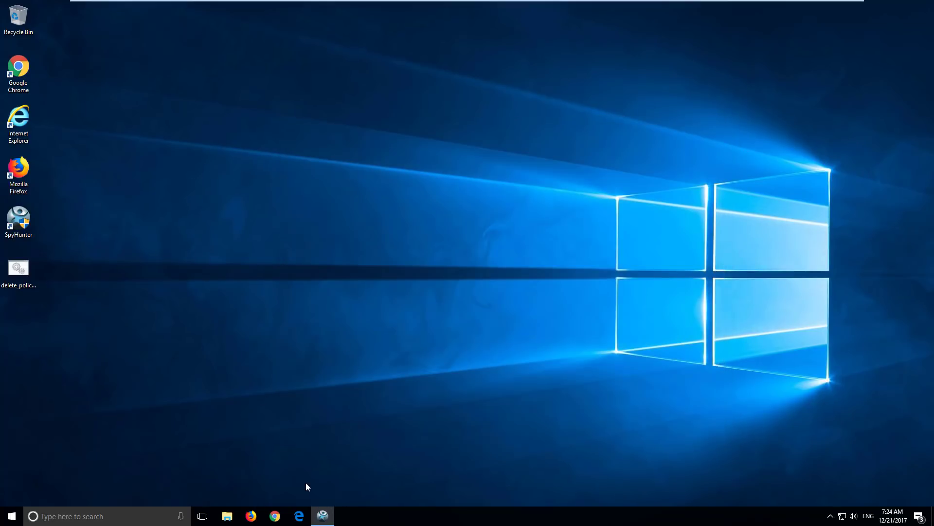
- Restore SpyHunter from the taskbar and review the Chromesearch.win and ParallaxSearch.com detections
click(323, 516)
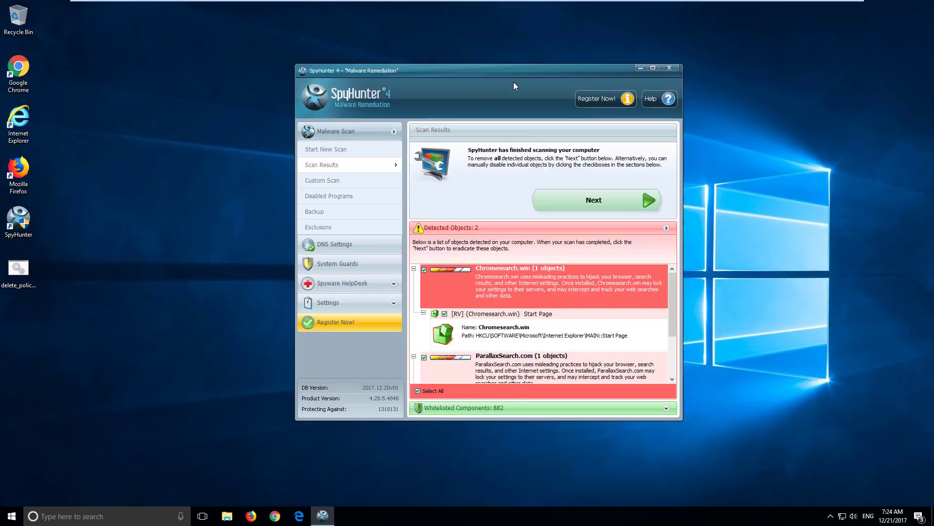
scroll(486, 298, down, 1)
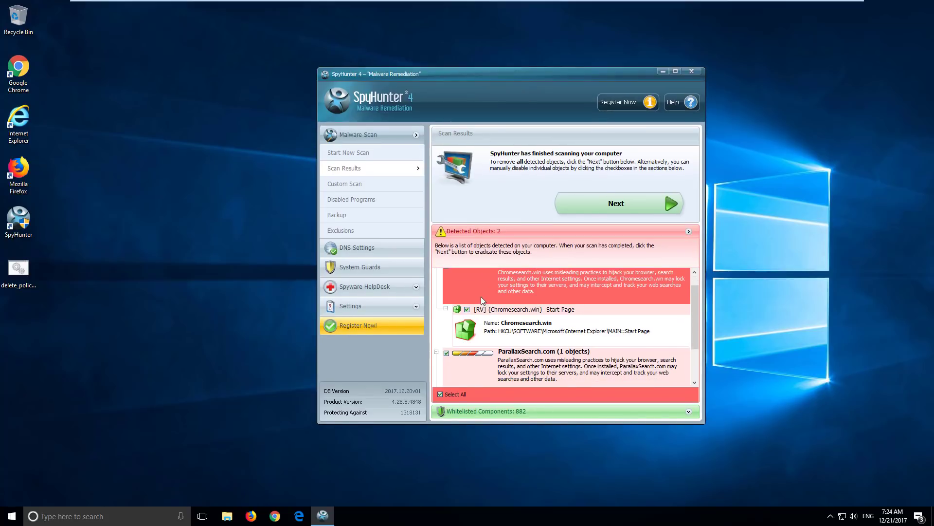
scroll(481, 297, down, 2)
scroll(482, 296, down, 1)
scroll(486, 301, up, 2)
scroll(491, 306, up, 1)
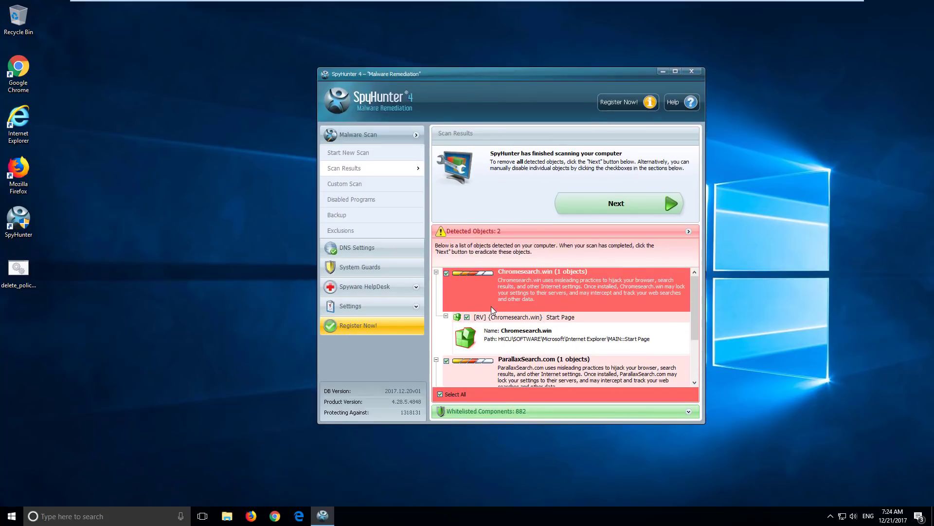
drag(535, 74, 532, 77)
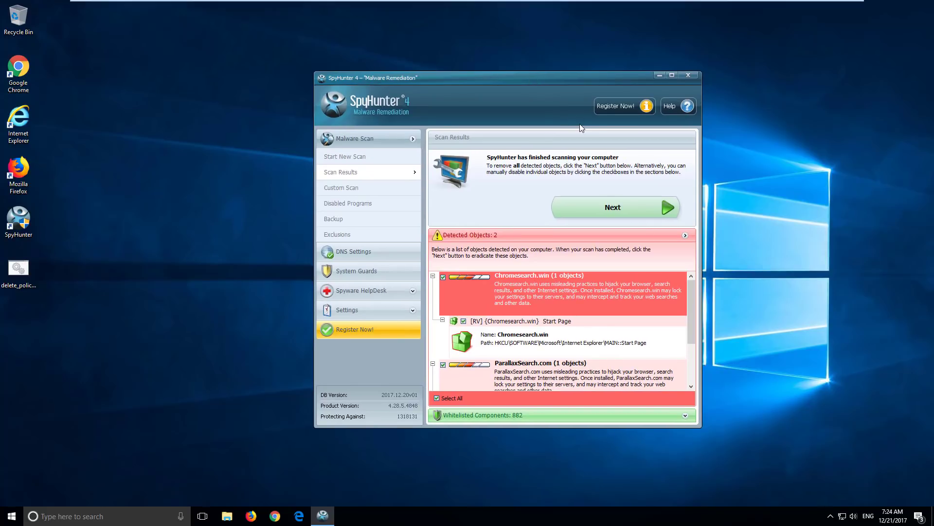